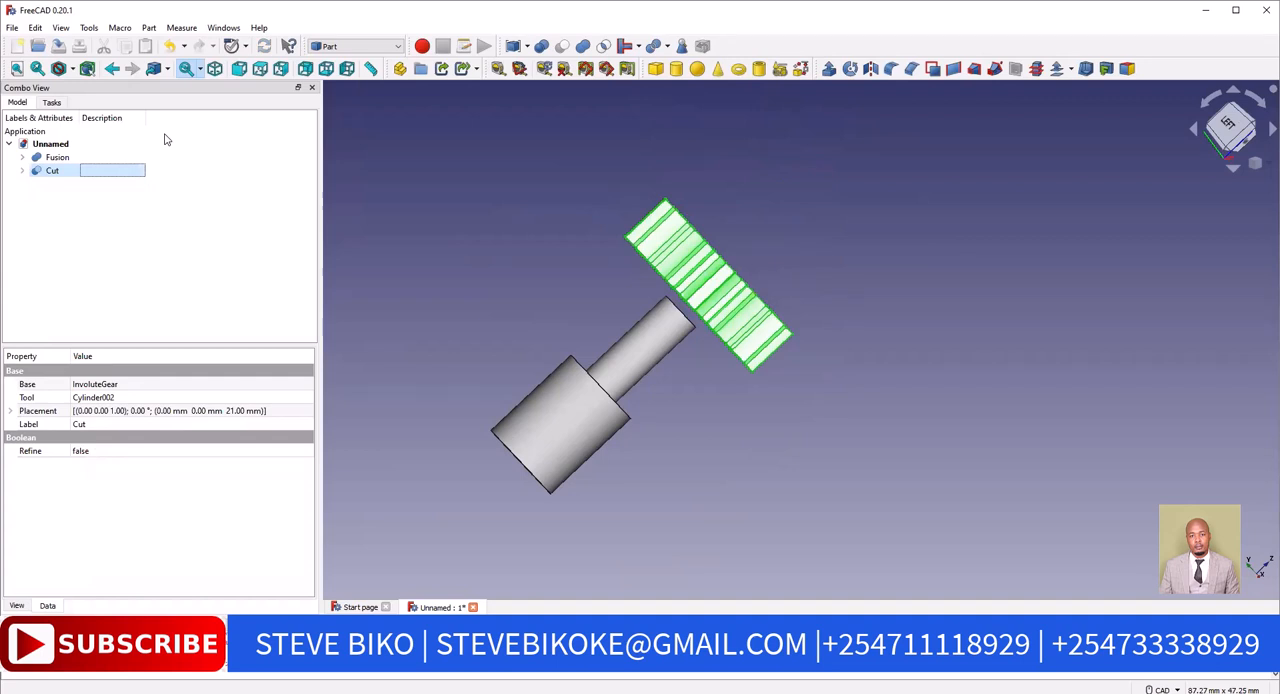
Set the appearance material of the Fusion shaft to Brass
click(73, 159)
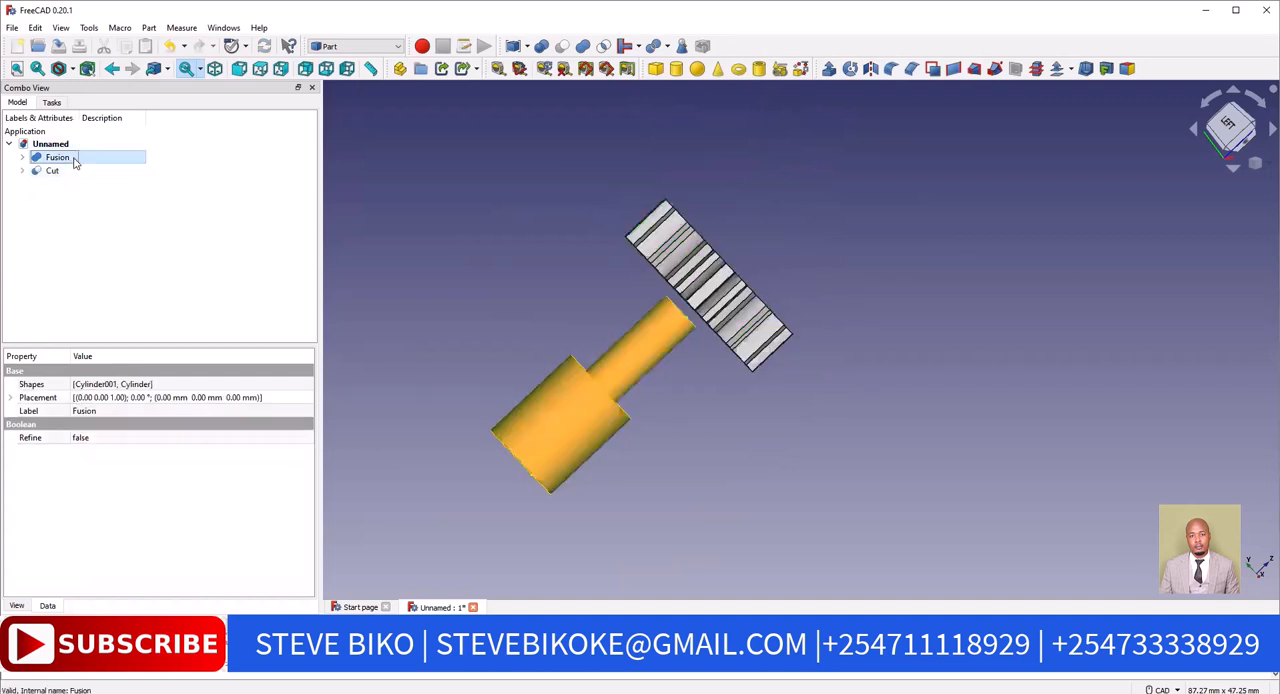
right_click(73, 162)
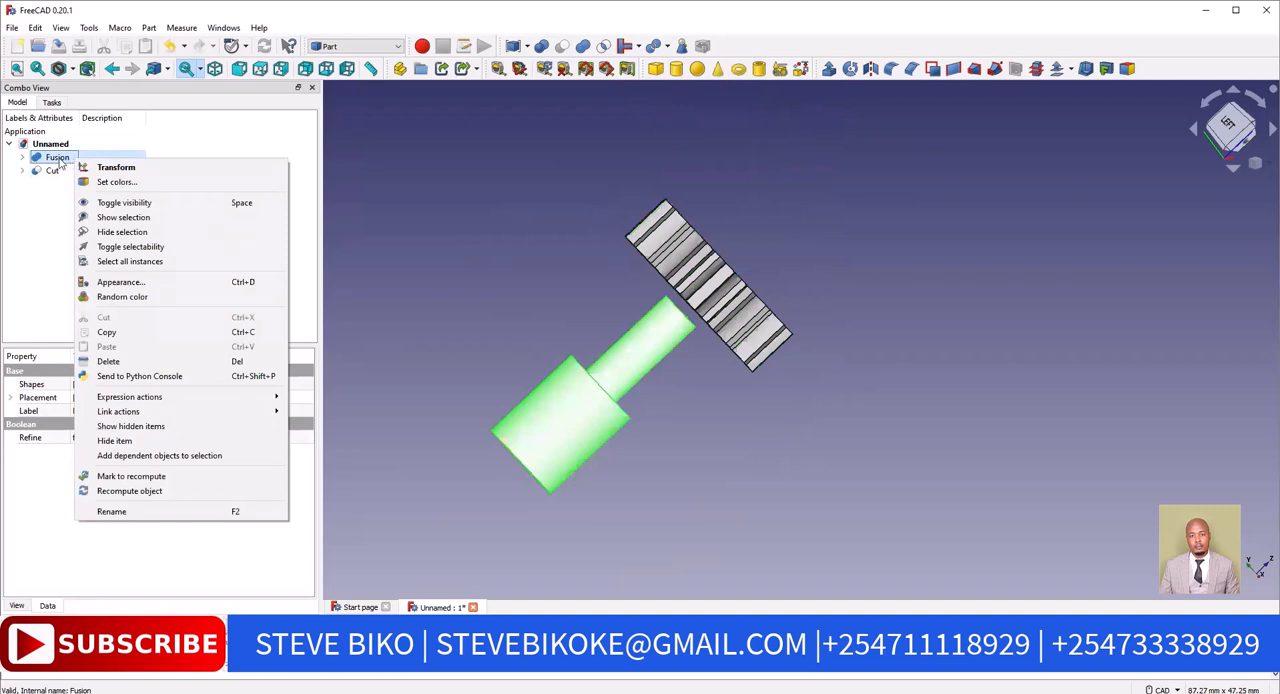
click(136, 284)
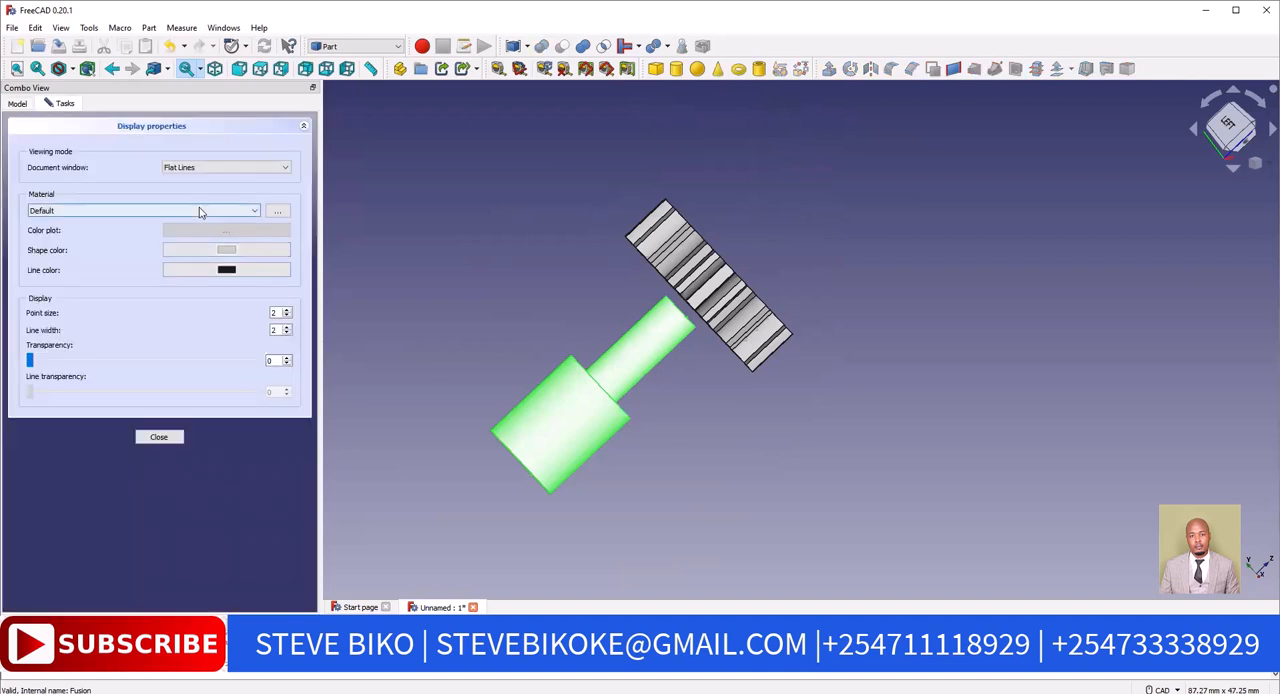
click(199, 210)
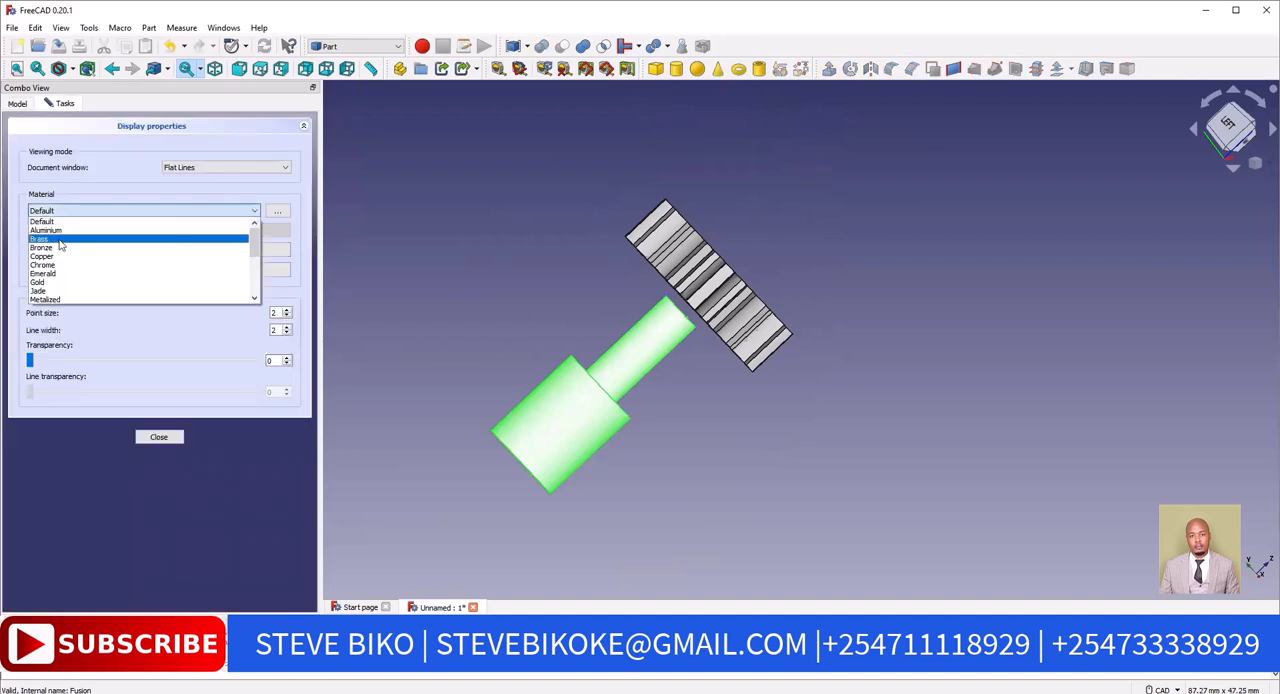
click(59, 240)
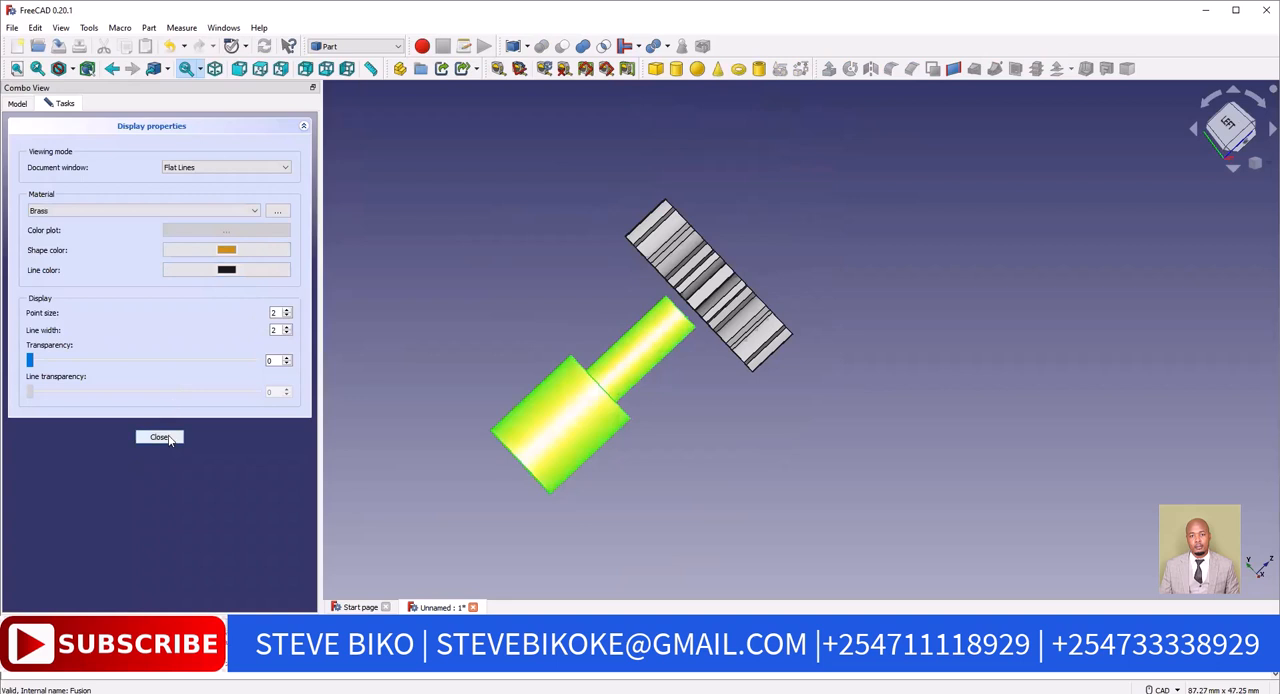
click(159, 437)
click(757, 413)
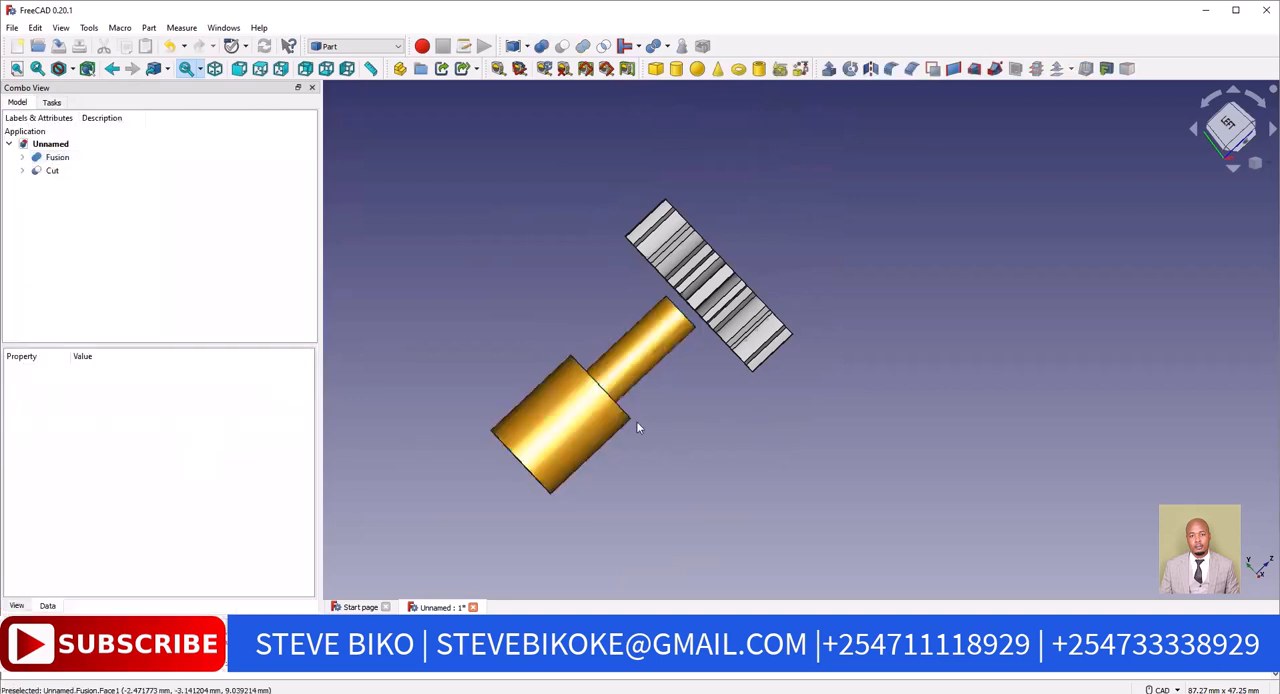
Change the shape color of the Cut gear to dark olive in its display properties
click(53, 174)
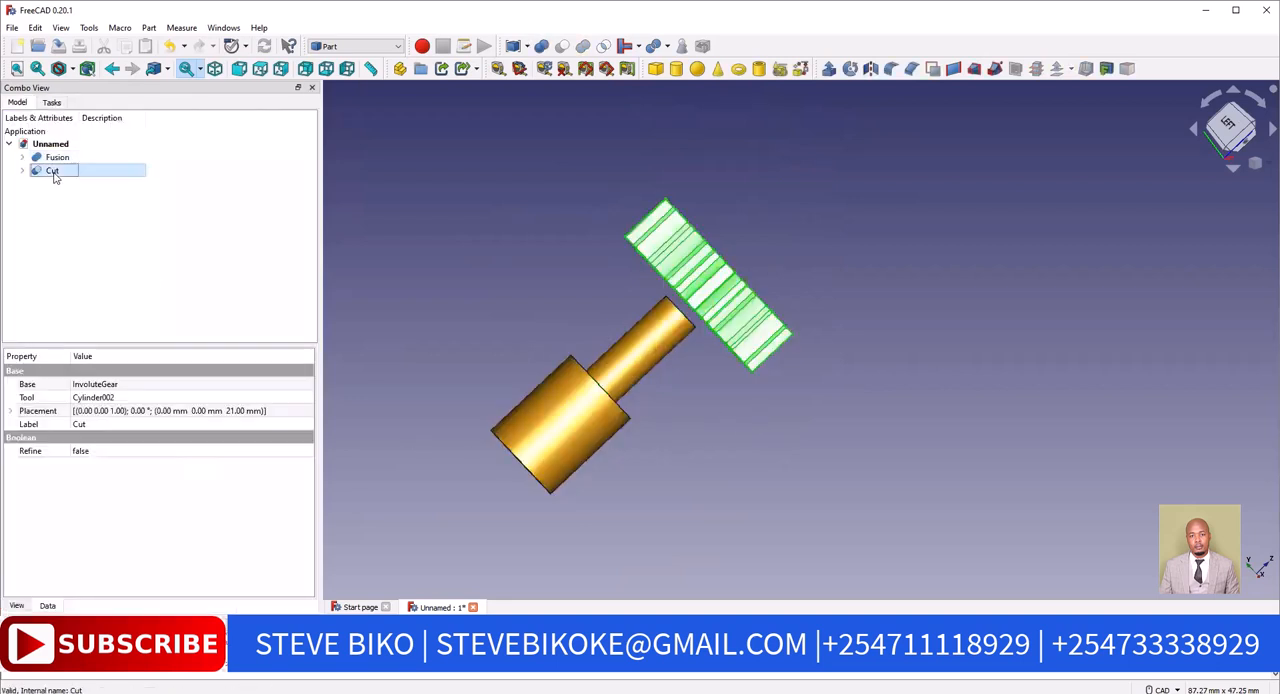
right_click(55, 177)
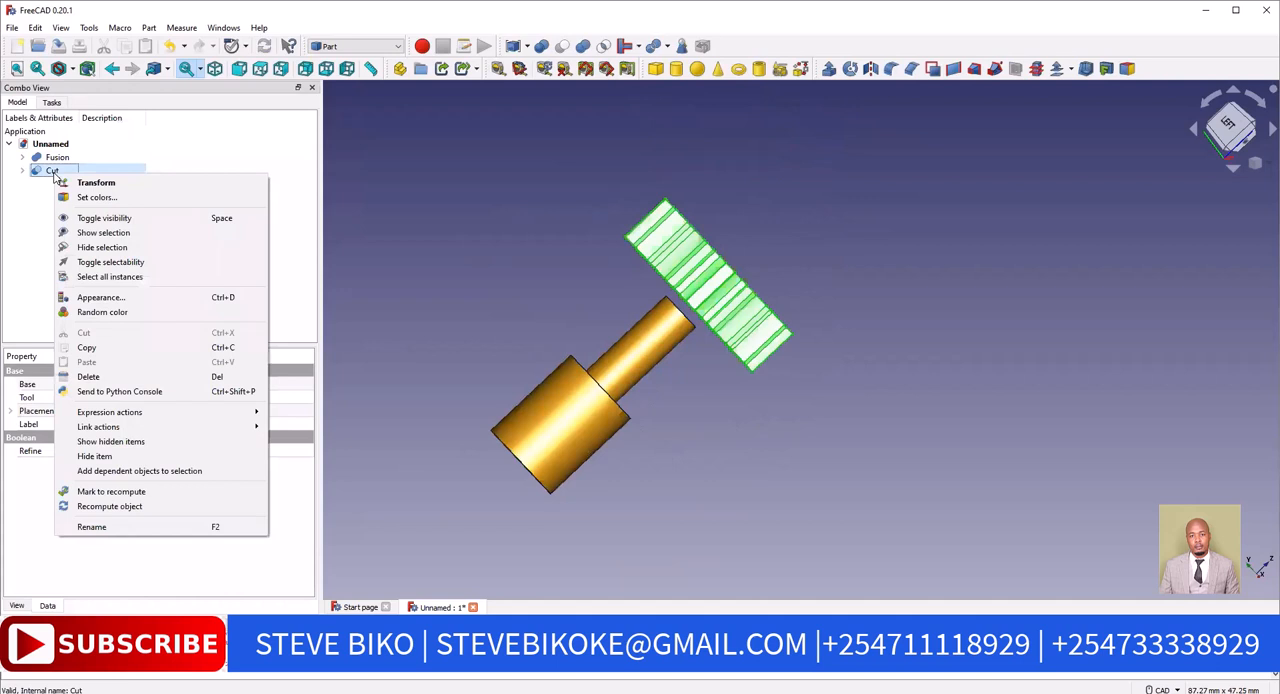
click(100, 297)
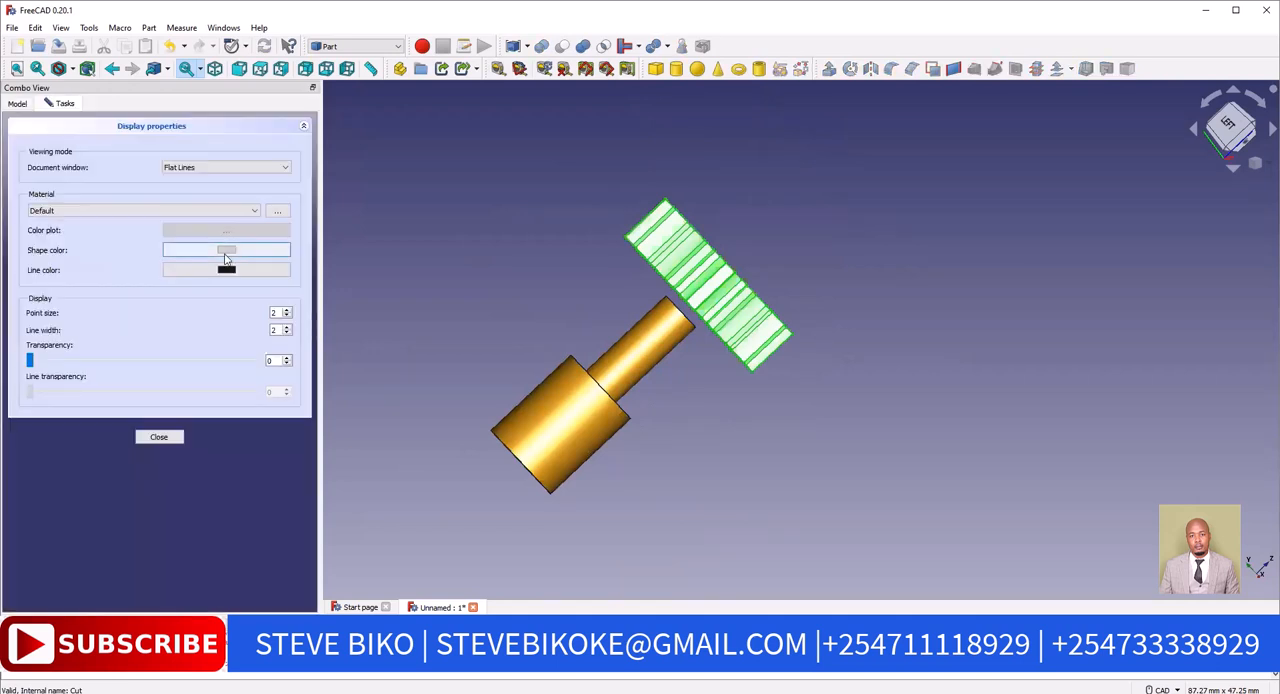
click(226, 251)
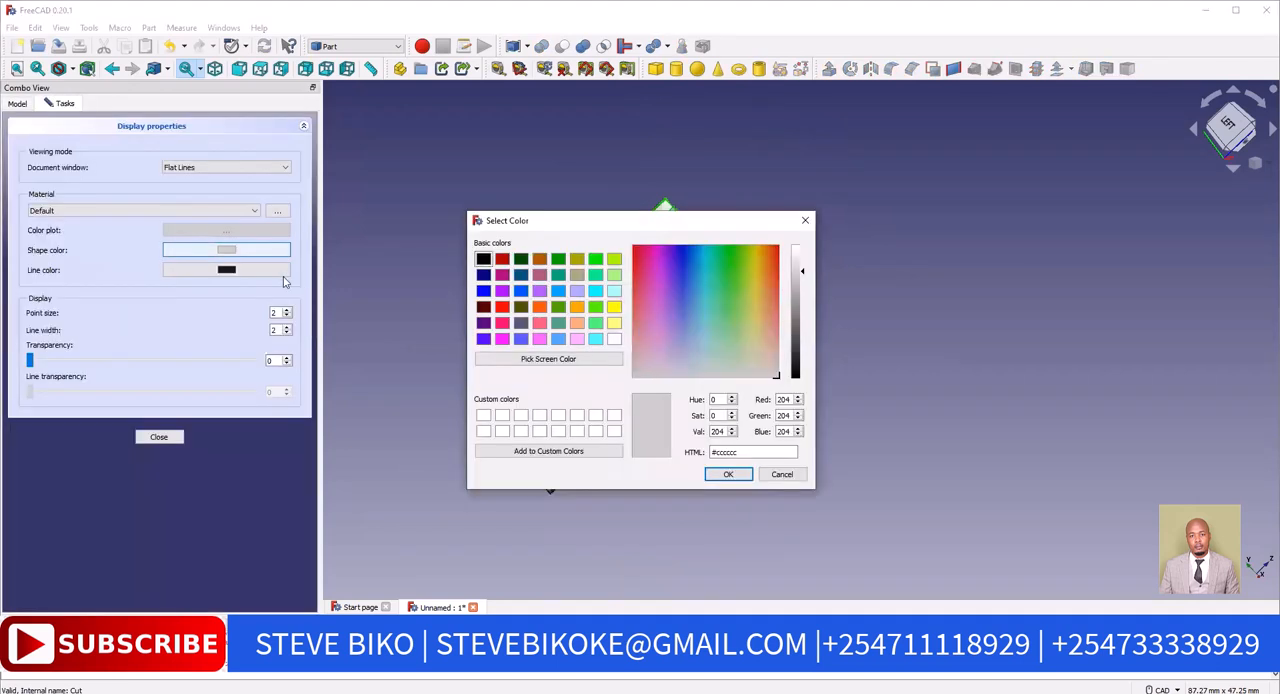
click(520, 307)
click(729, 474)
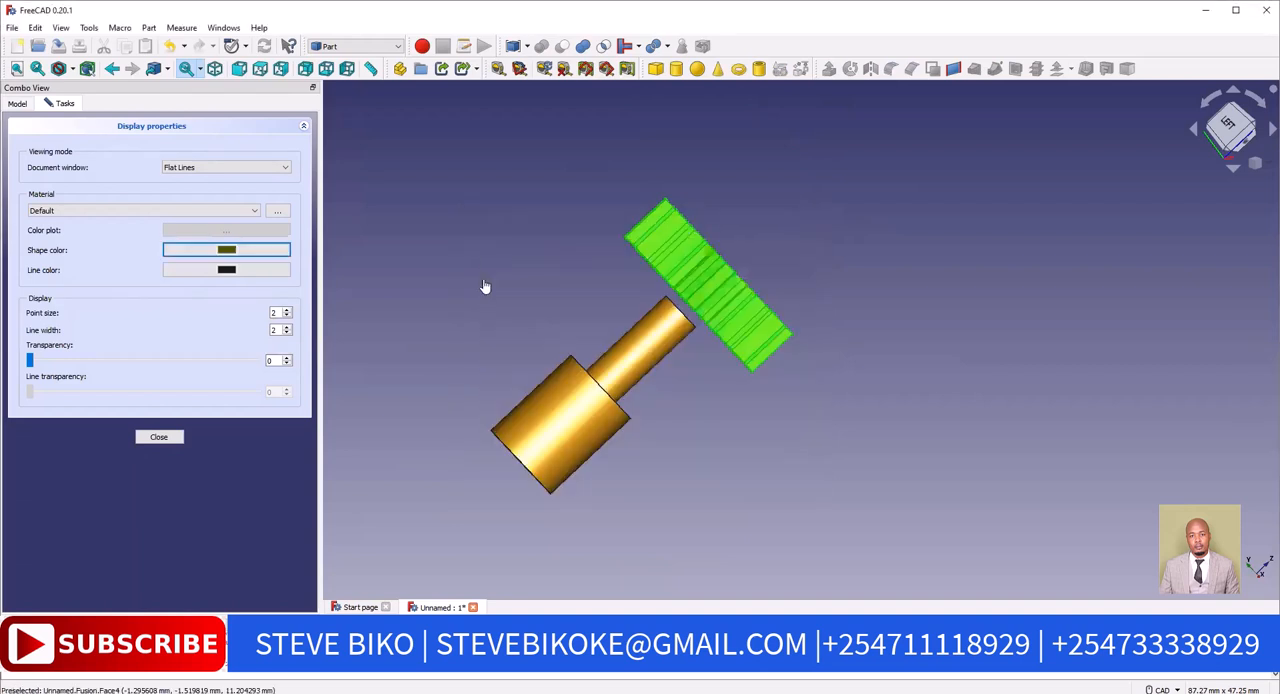
click(484, 286)
mouse_move(471, 271)
middle_down()
mouse_move(500, 314)
mouse_move(474, 251)
mouse_move(479, 273)
middle_up()
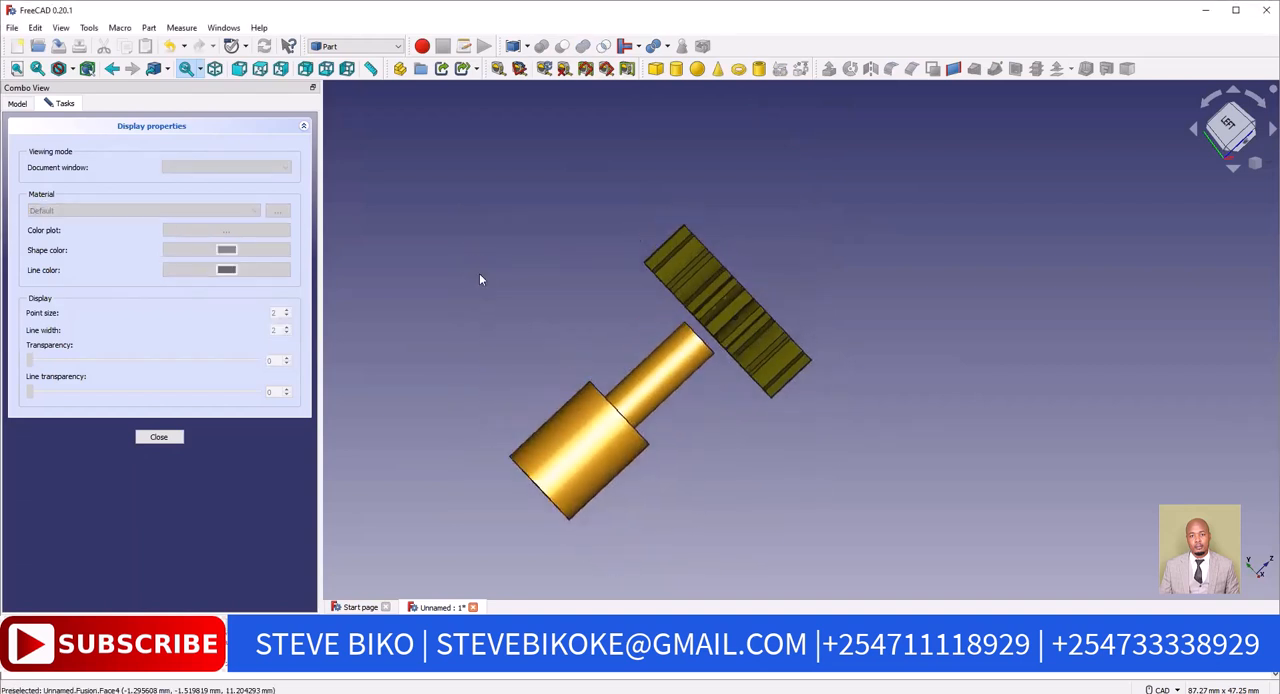
click(159, 437)
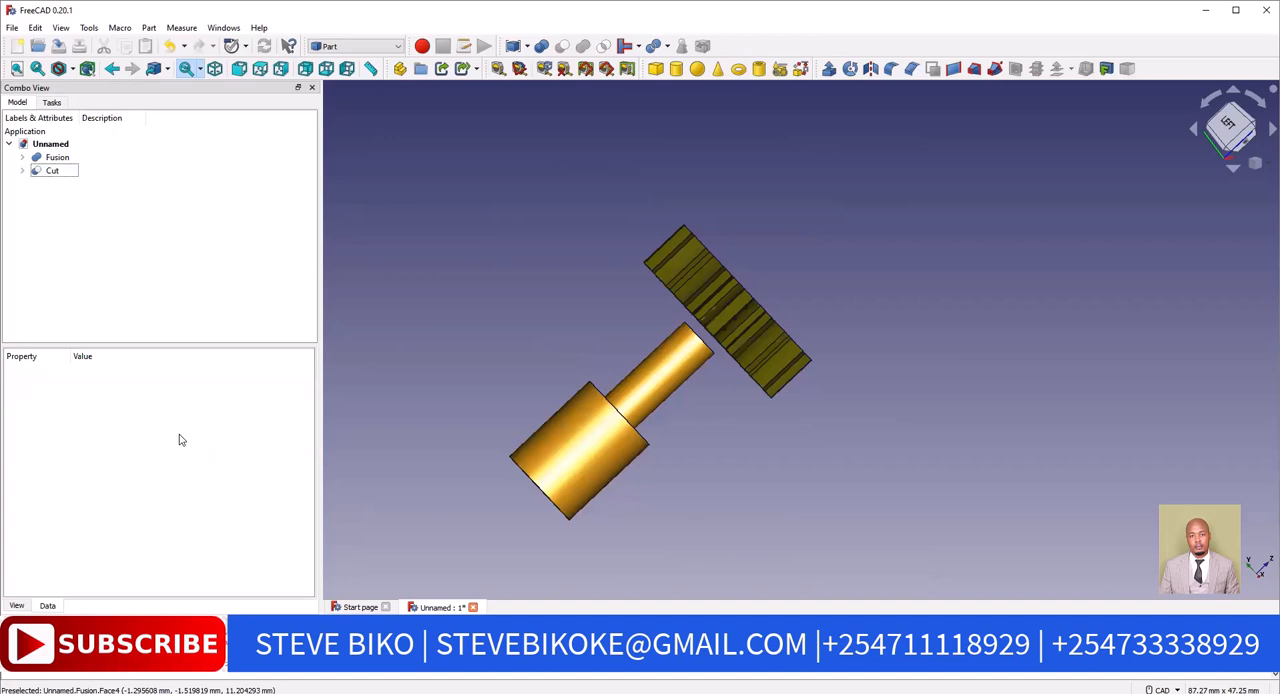
Switch to the Assembly 4 workbench and create a new assembly model in the document
click(397, 47)
click(340, 82)
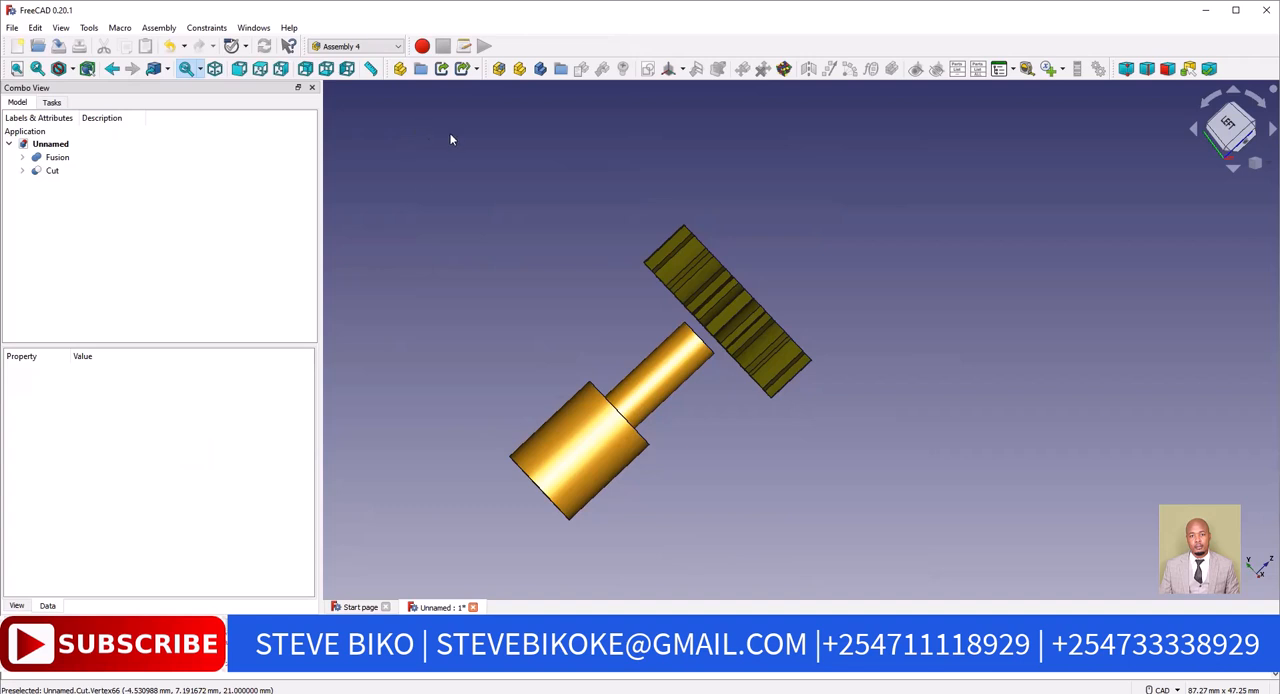
click(499, 69)
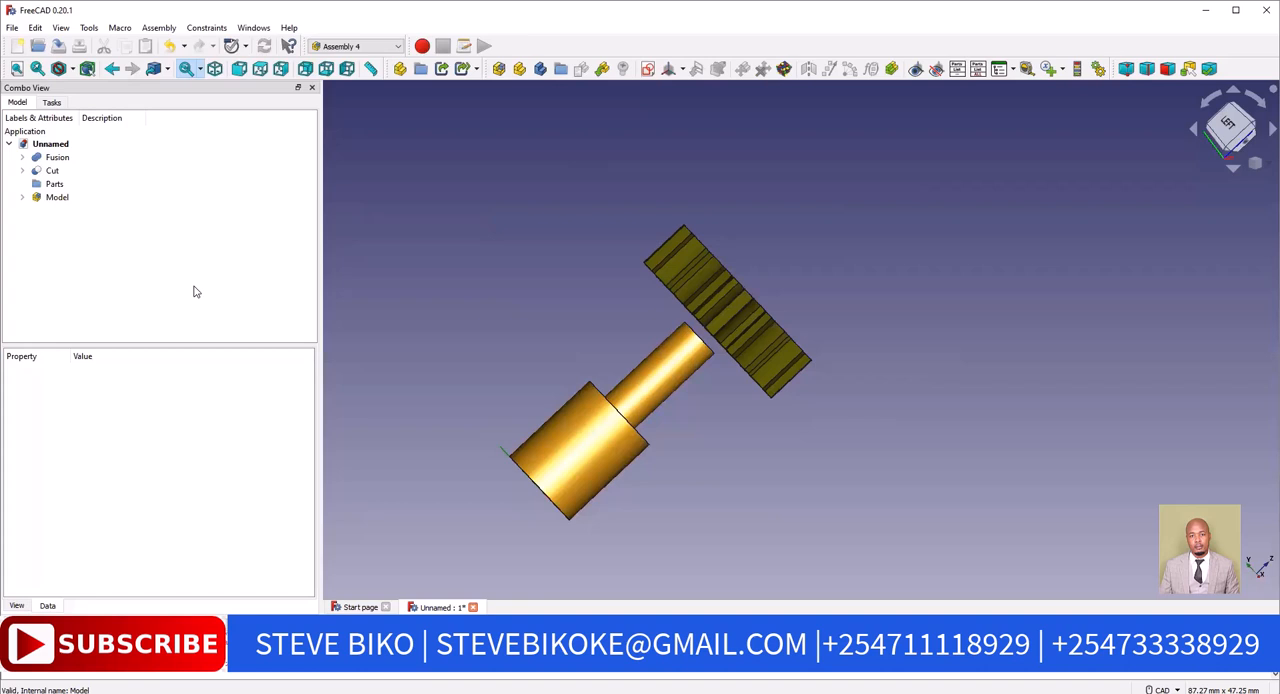
Create two new parts named aksel and Gearwheel
click(520, 70)
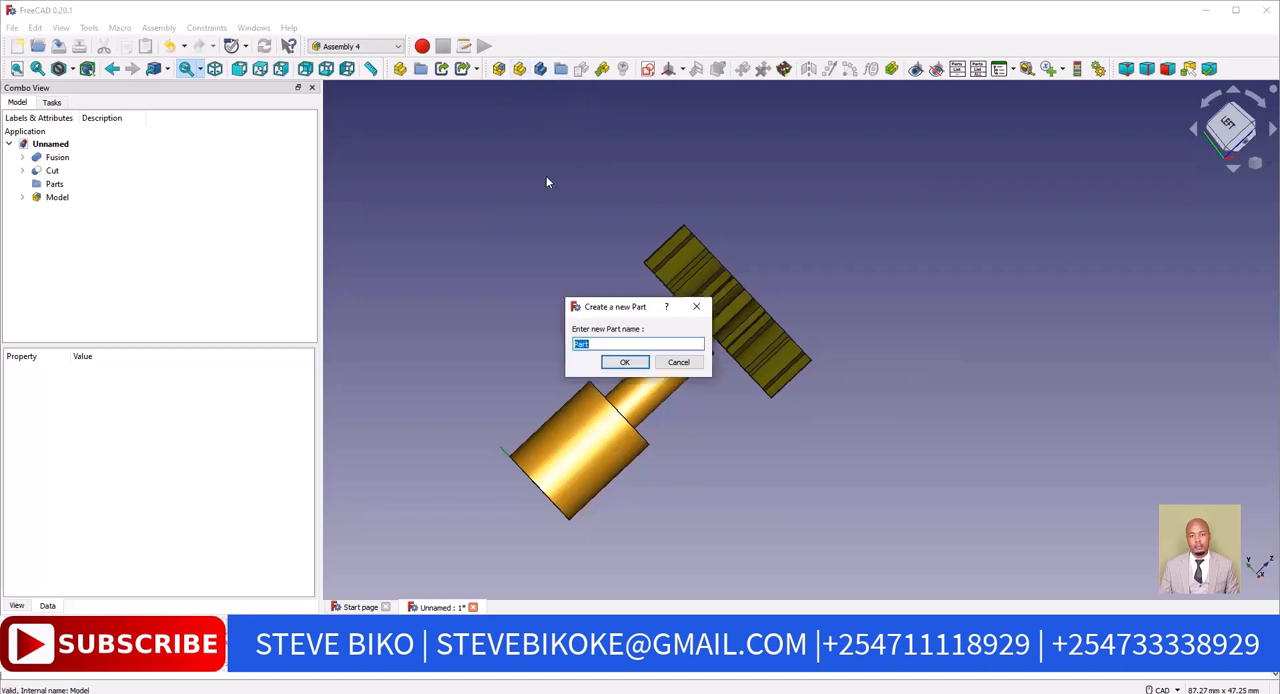
text(aksel)
click(625, 363)
text(Gear)
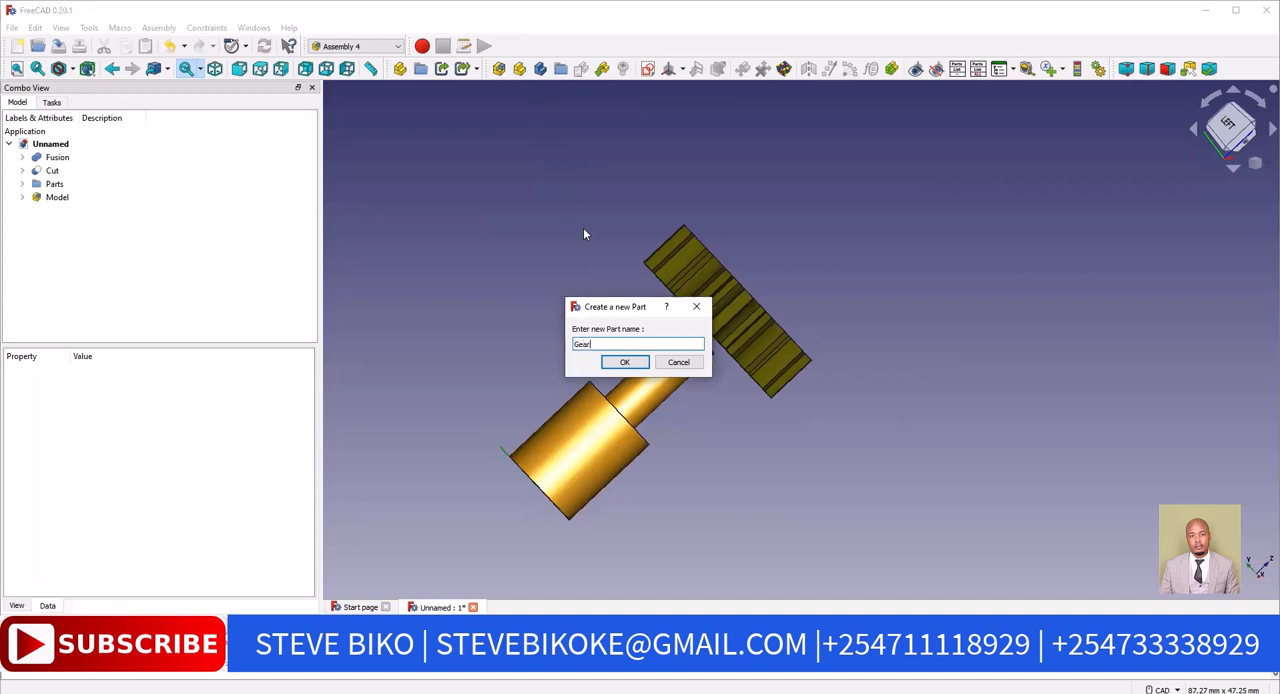
text(wheel)
click(629, 363)
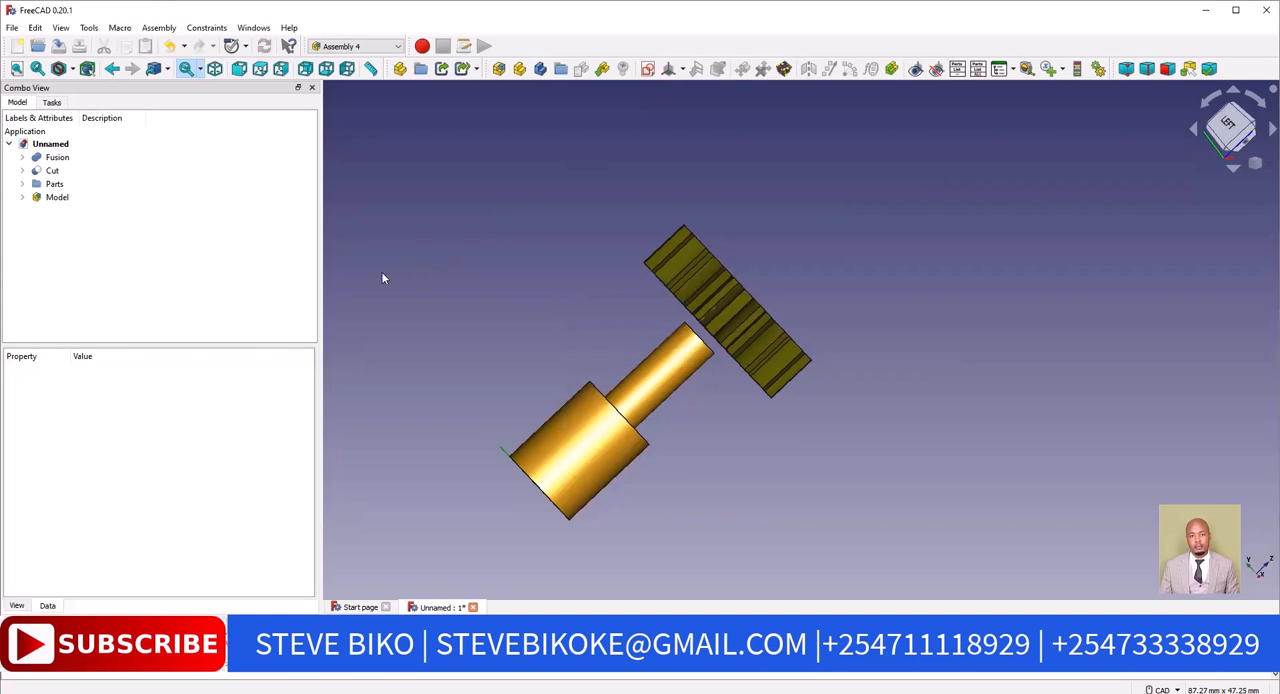
Move the Fusion shaft into the aksel part and the Cut gear into the Gearwheel part
click(23, 185)
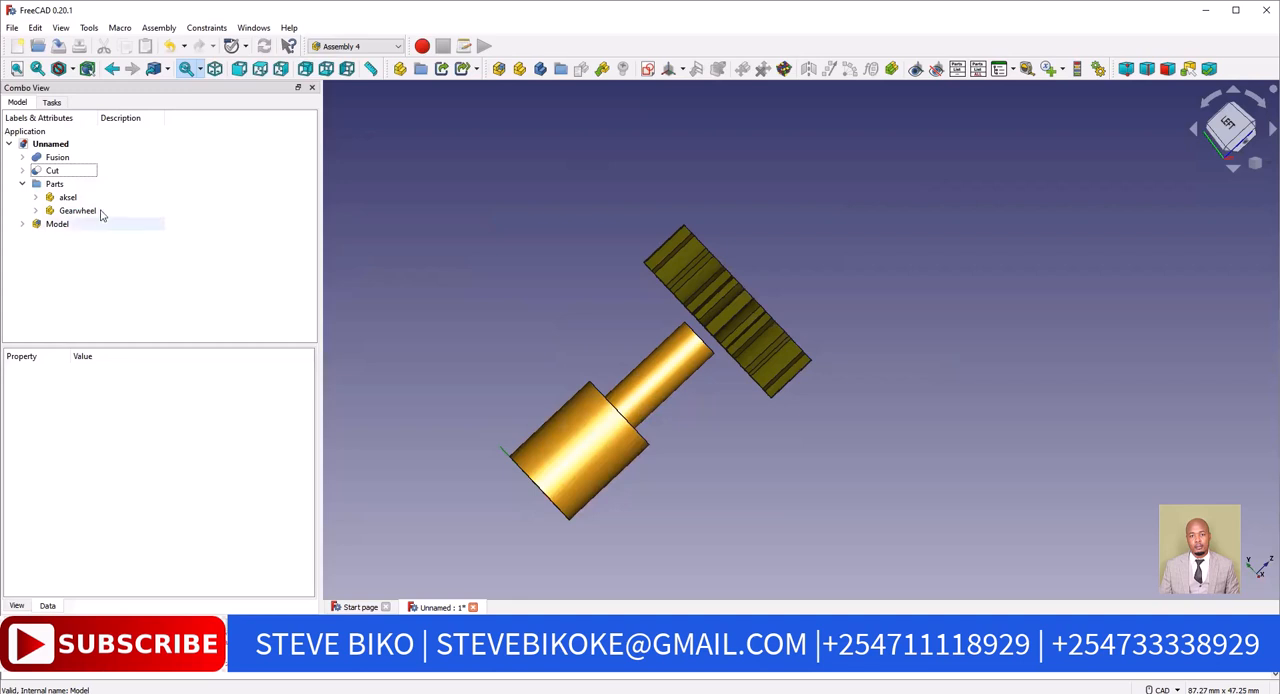
click(57, 158)
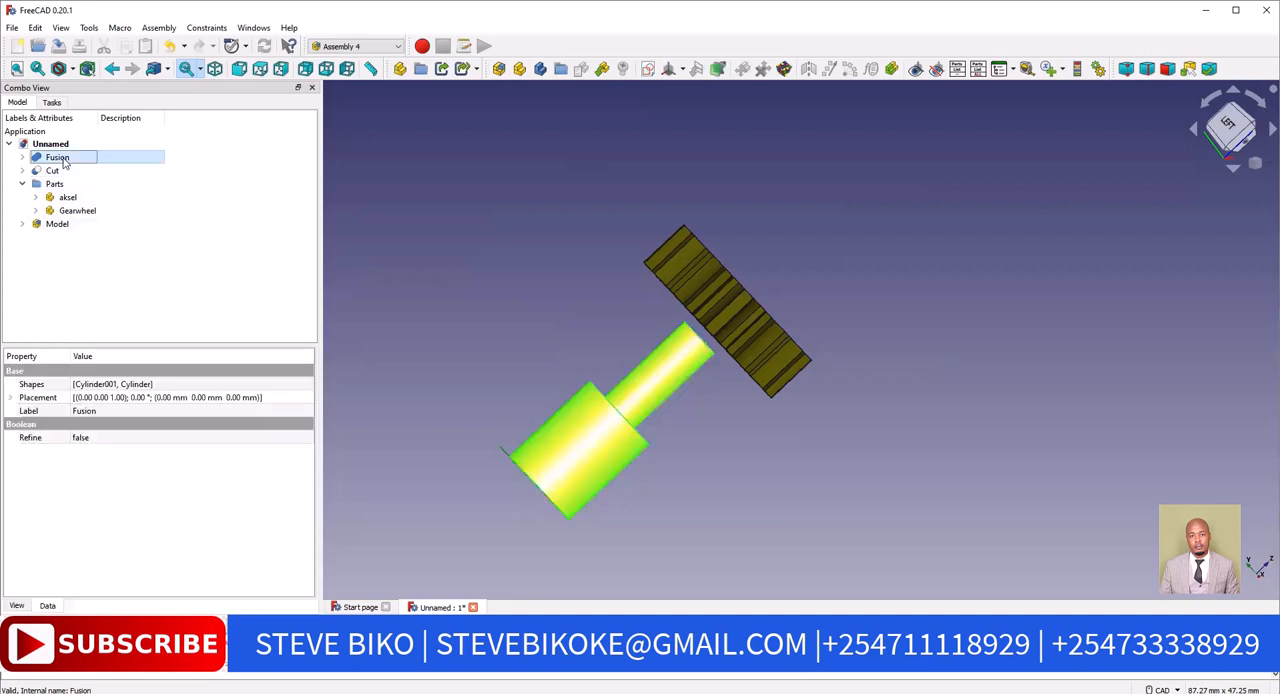
drag(63, 163, 68, 205)
click(51, 160)
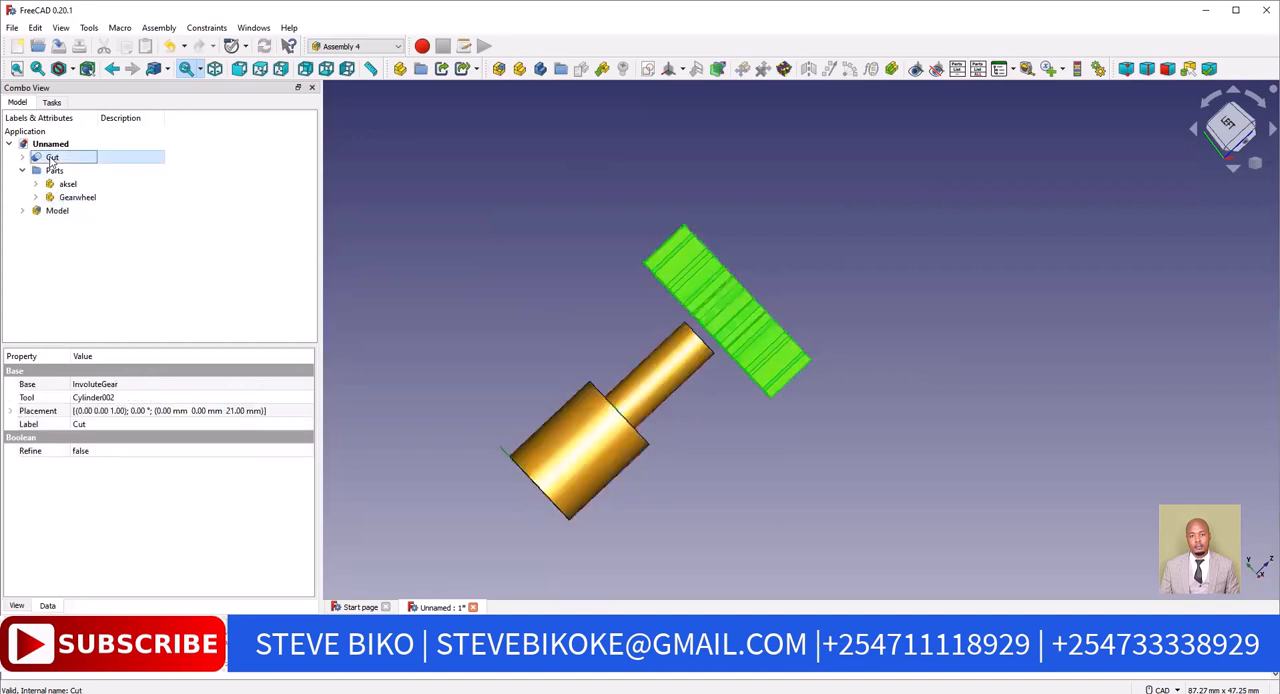
drag(53, 160, 65, 203)
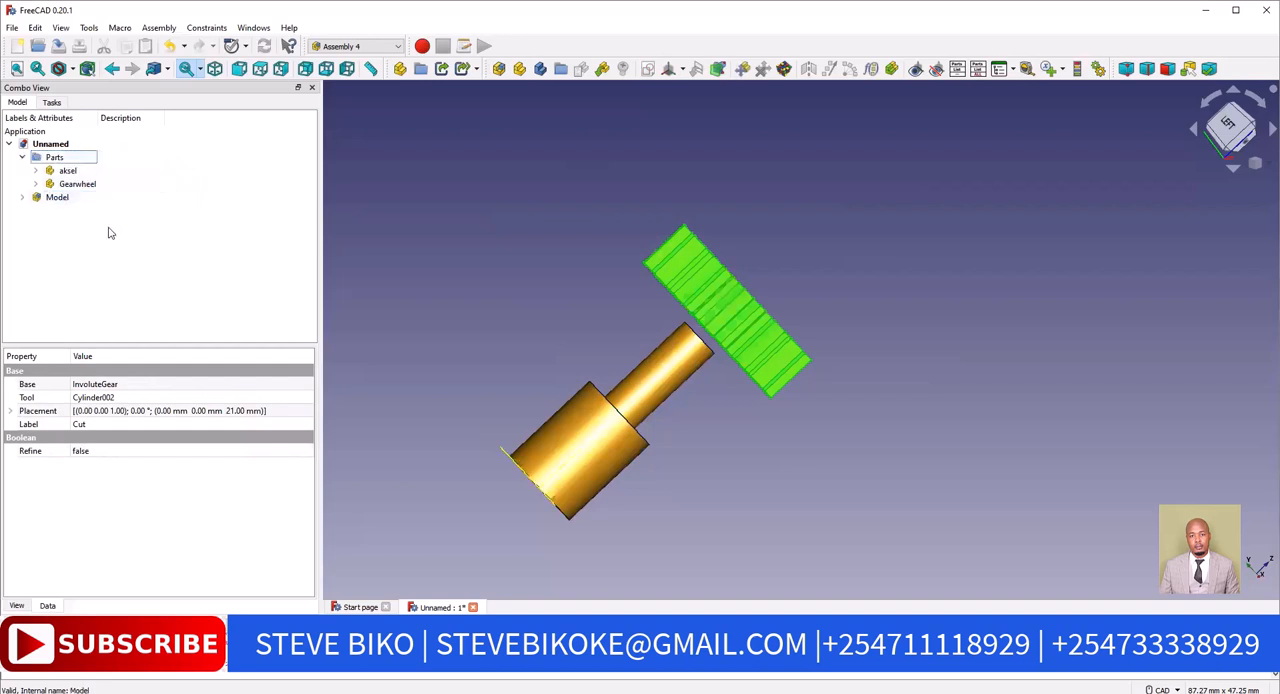
click(149, 278)
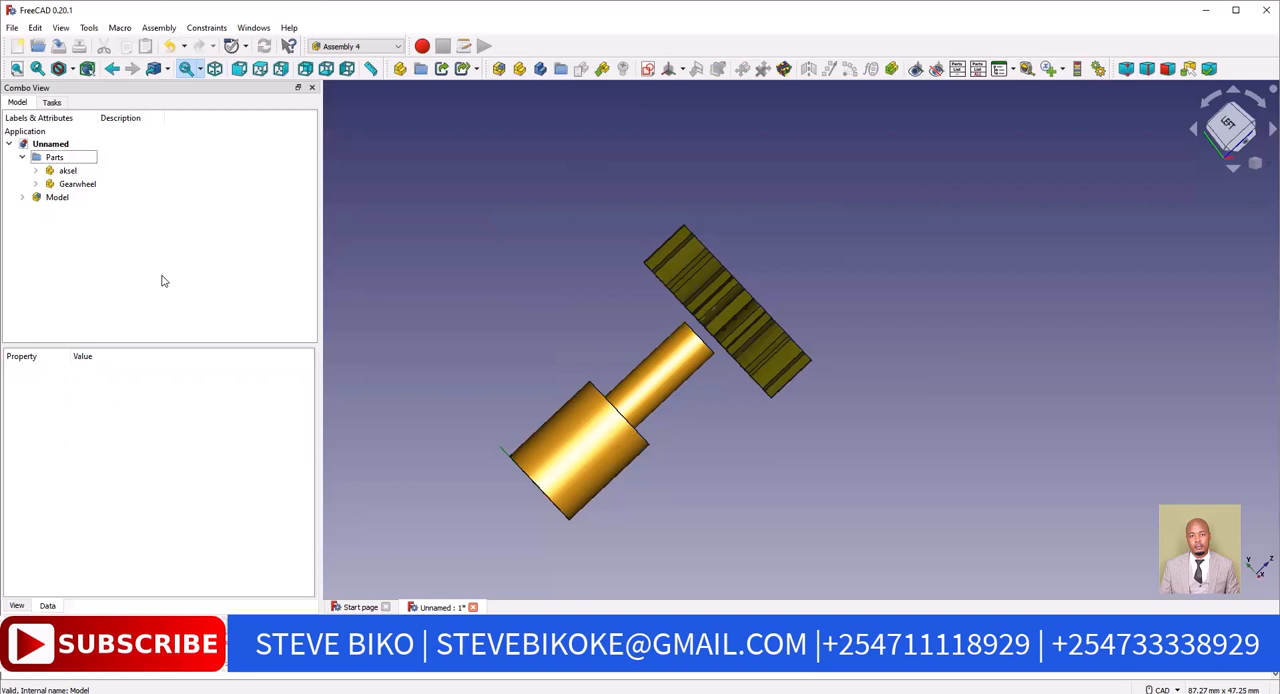
Insert the aksel part into the assembly model as a linked part
click(22, 197)
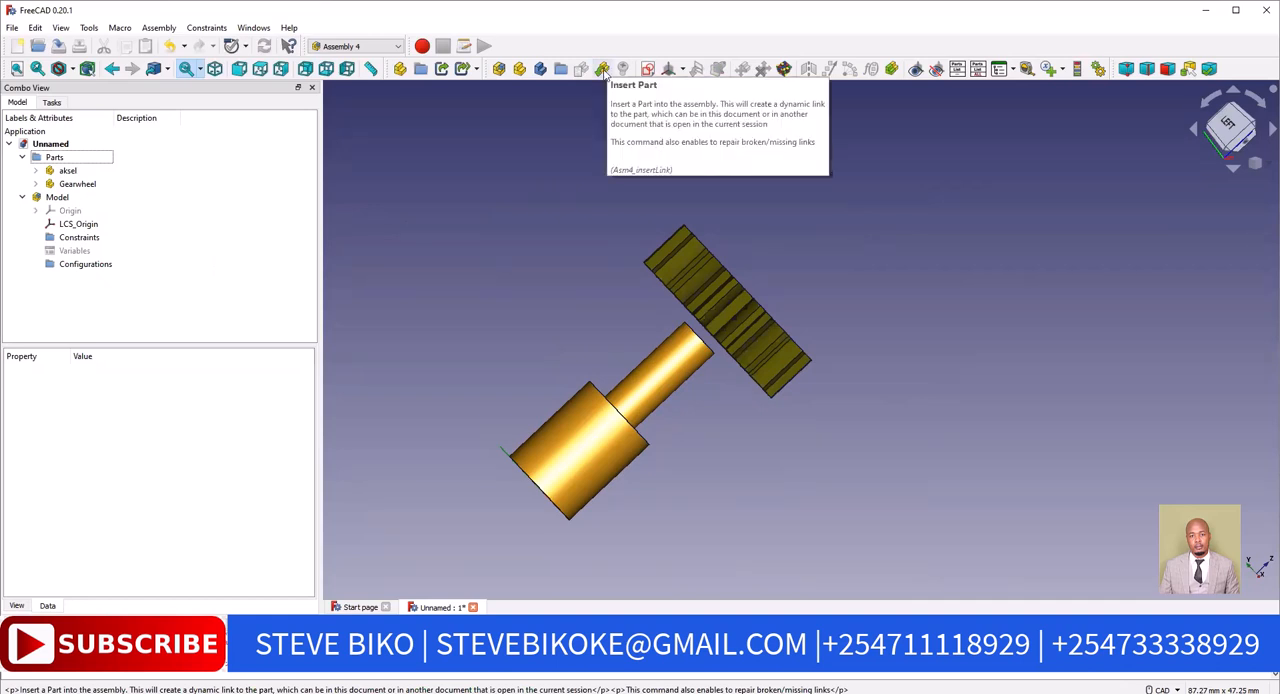
click(603, 70)
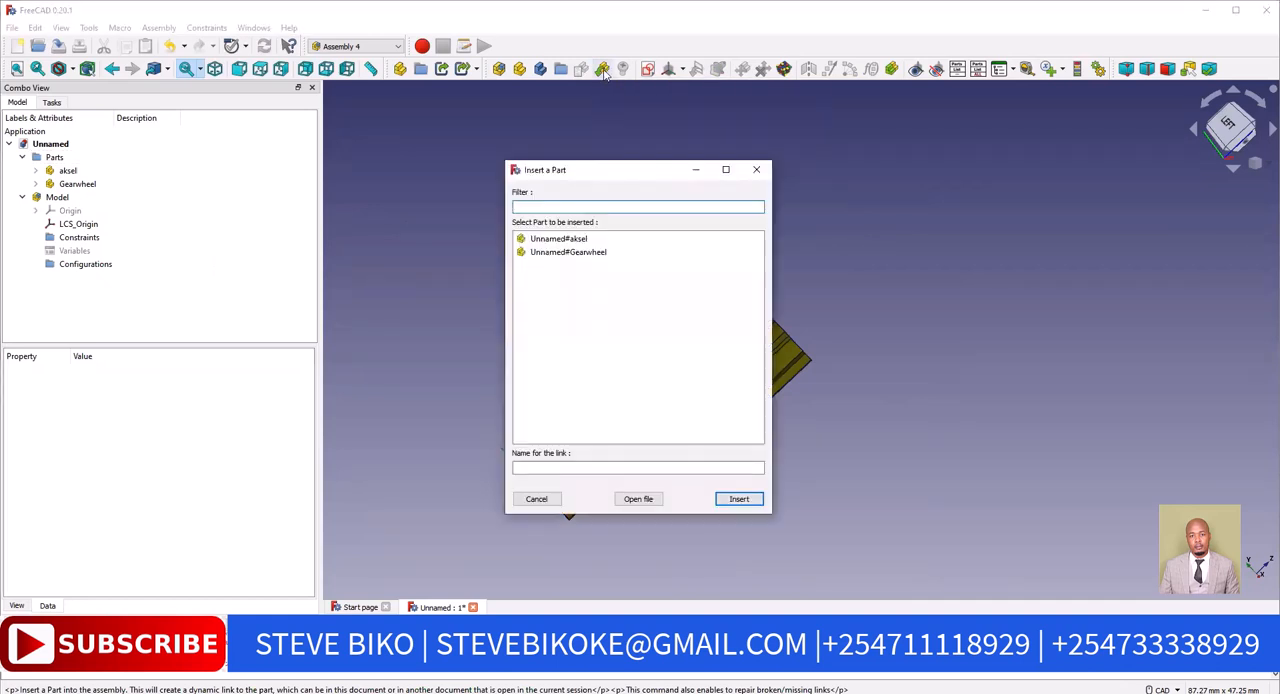
click(578, 240)
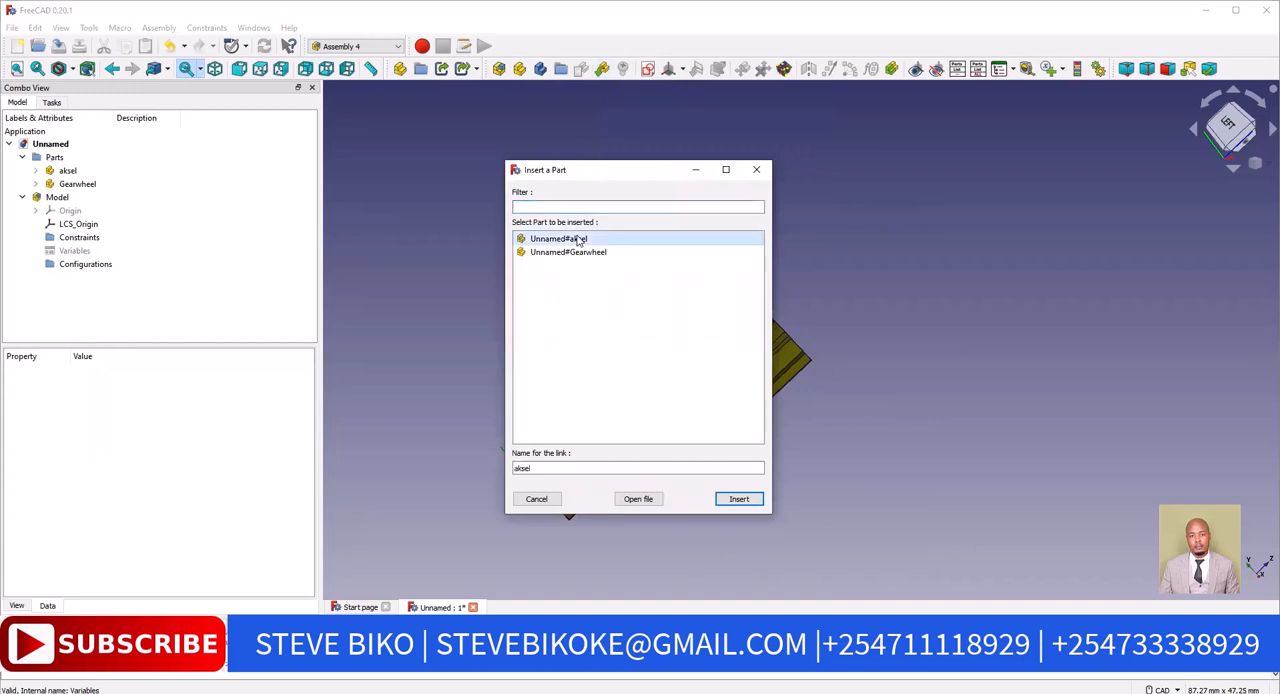
click(739, 499)
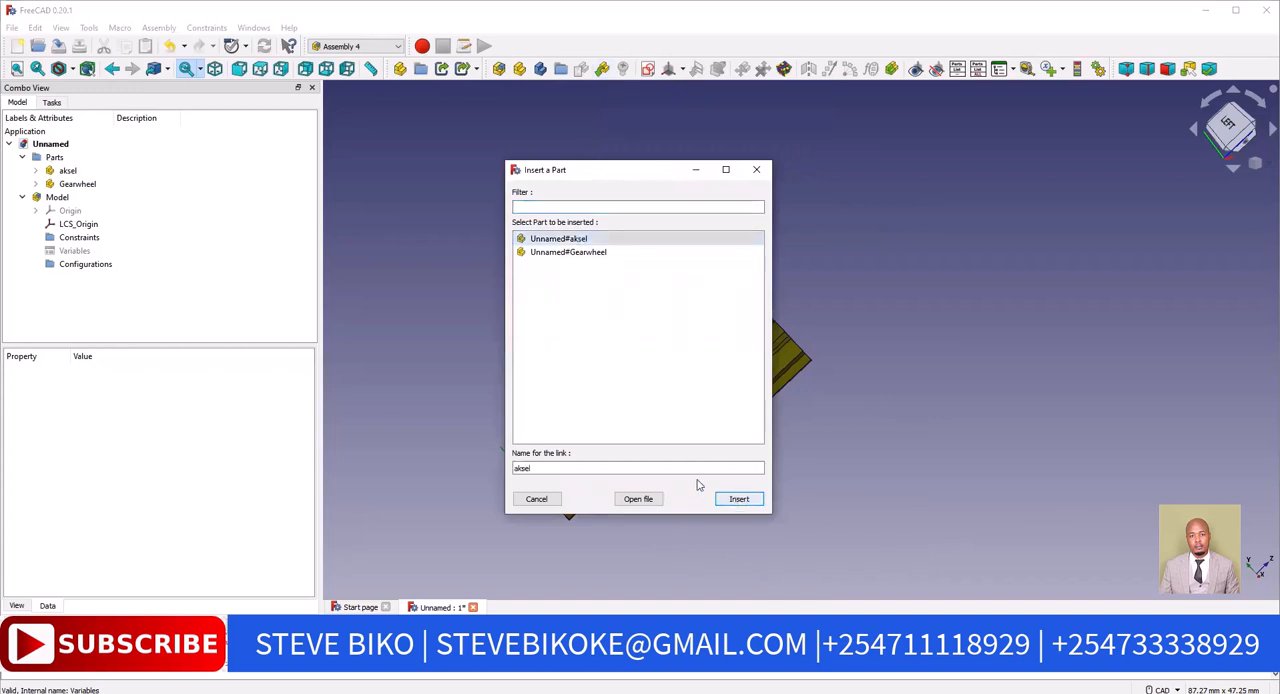
Attach the linked aksel's LCS_0 to LCS_Origin of the Parent Assembly
click(62, 259)
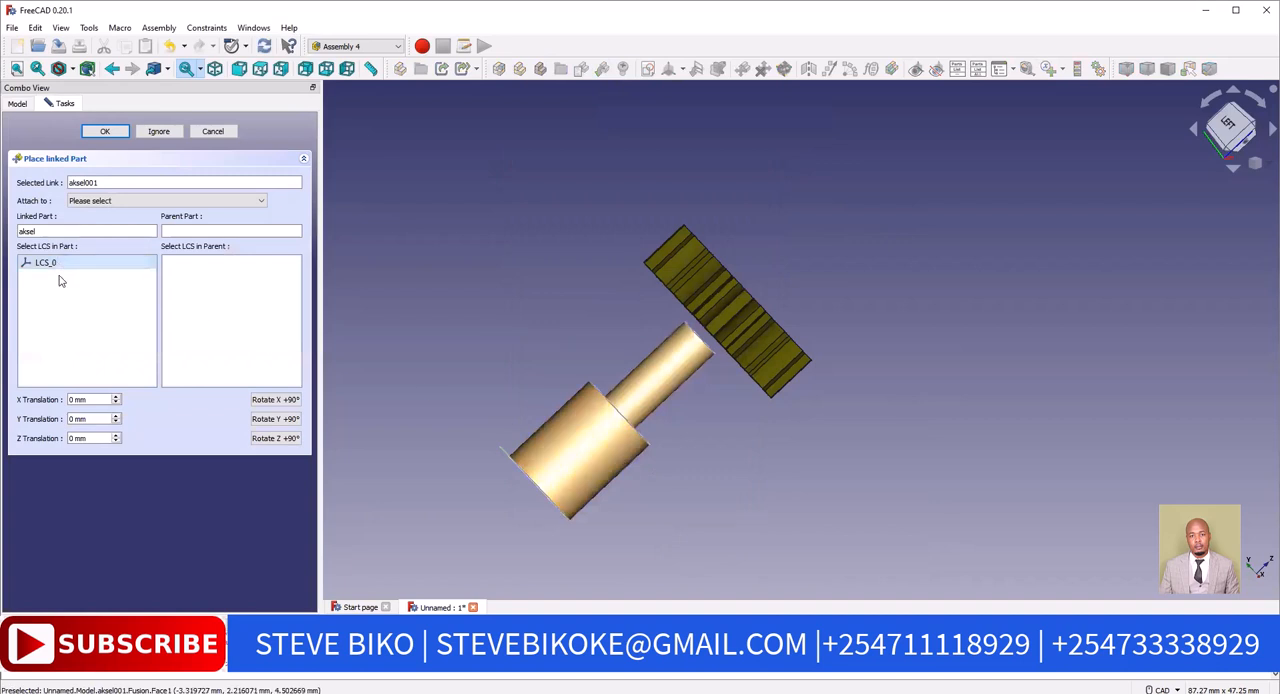
click(189, 202)
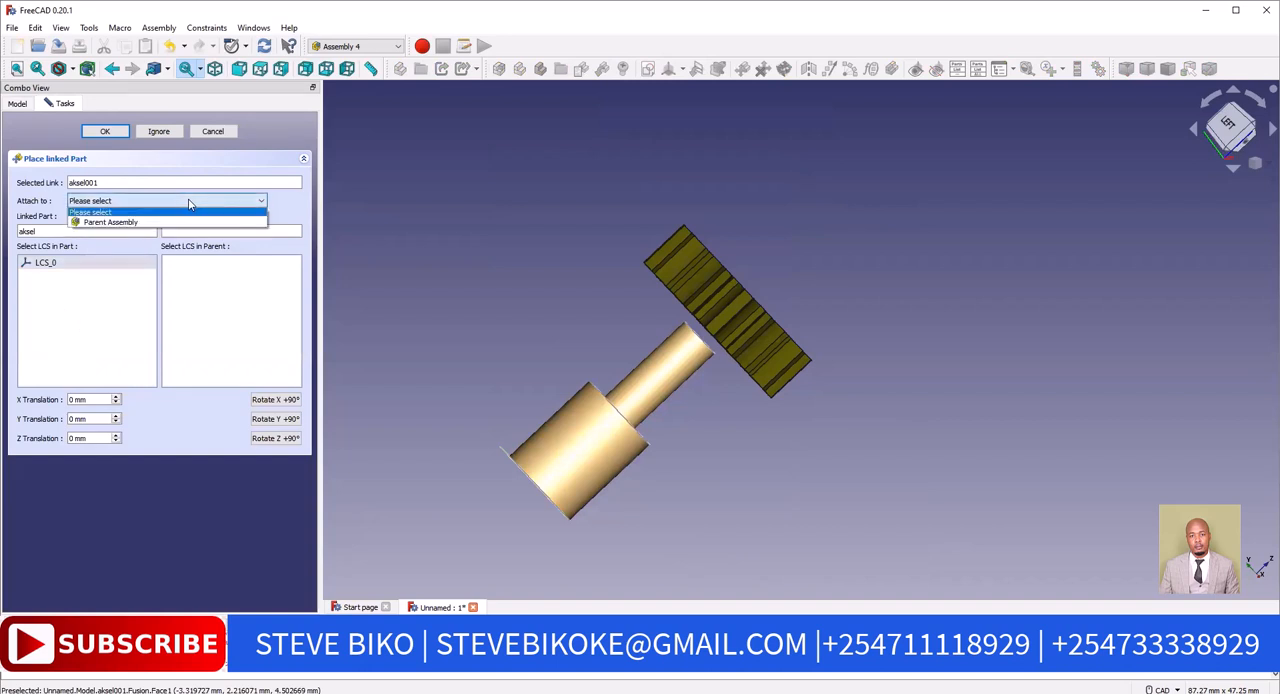
click(142, 223)
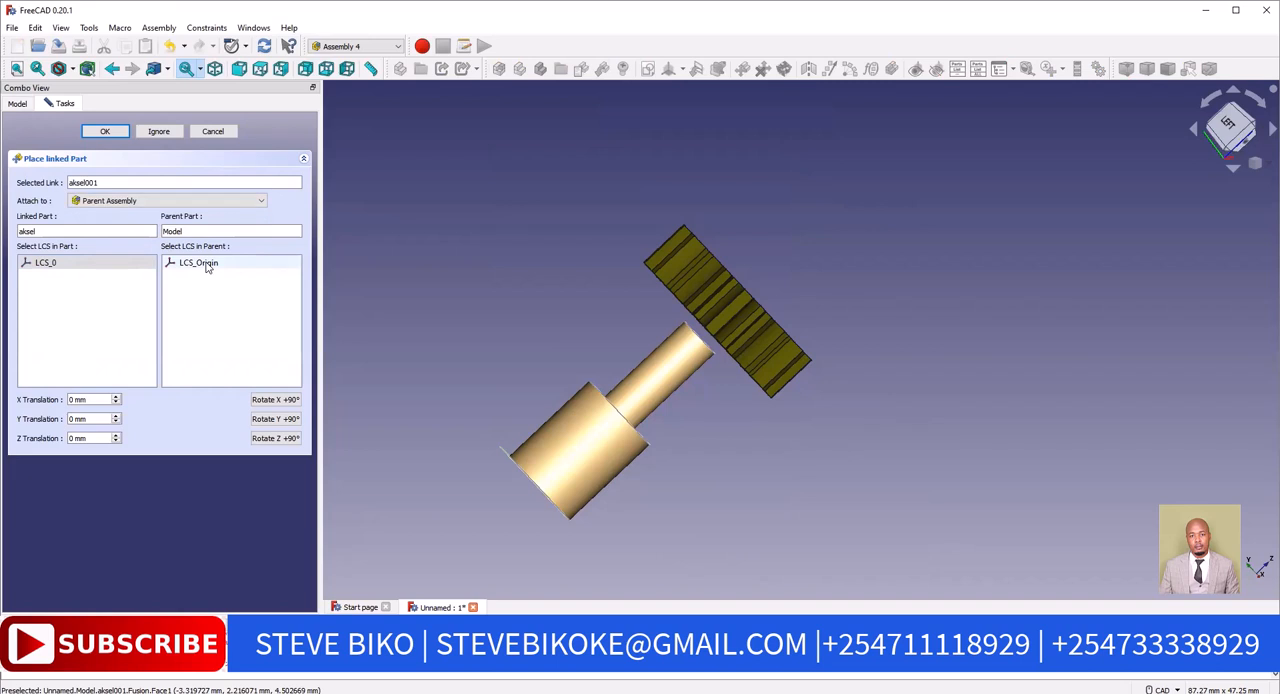
click(200, 263)
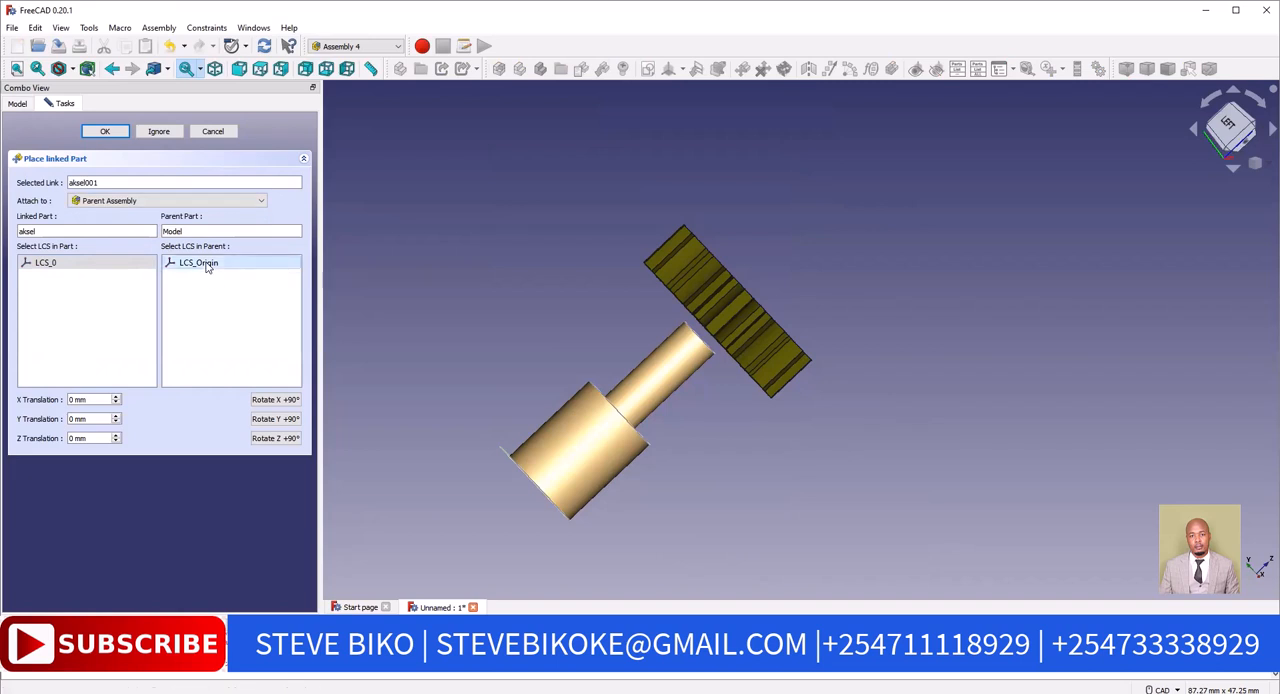
click(104, 131)
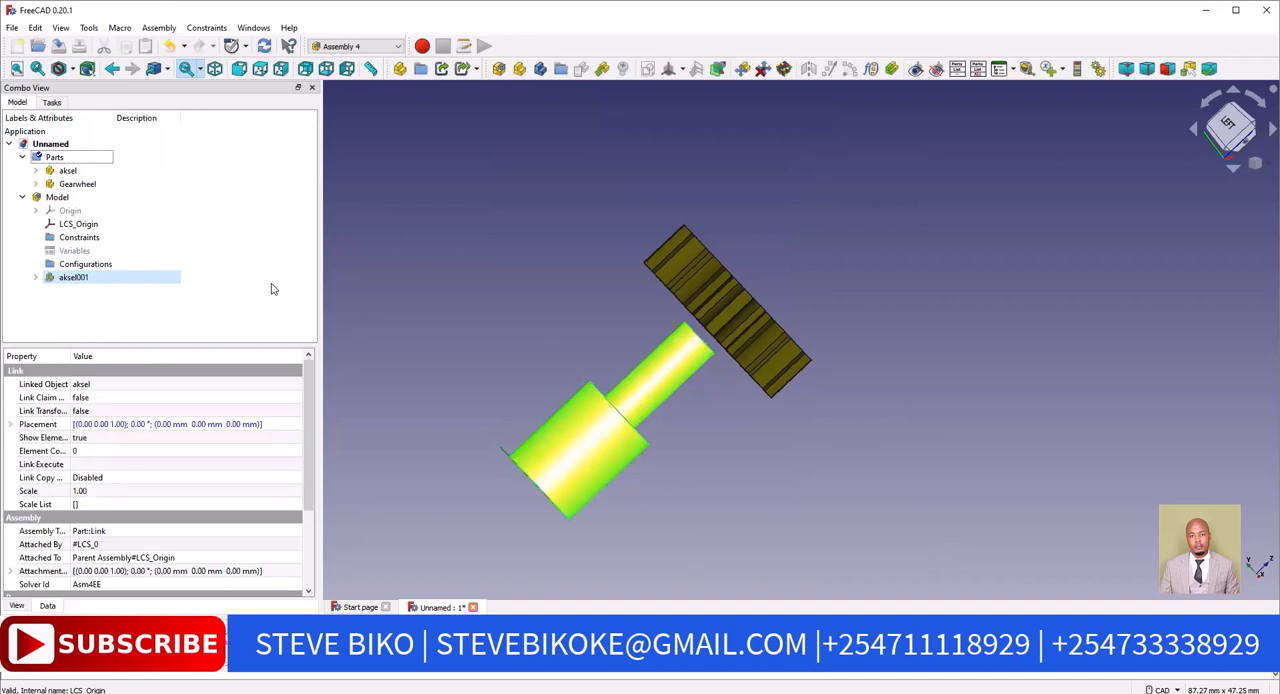
click(271, 289)
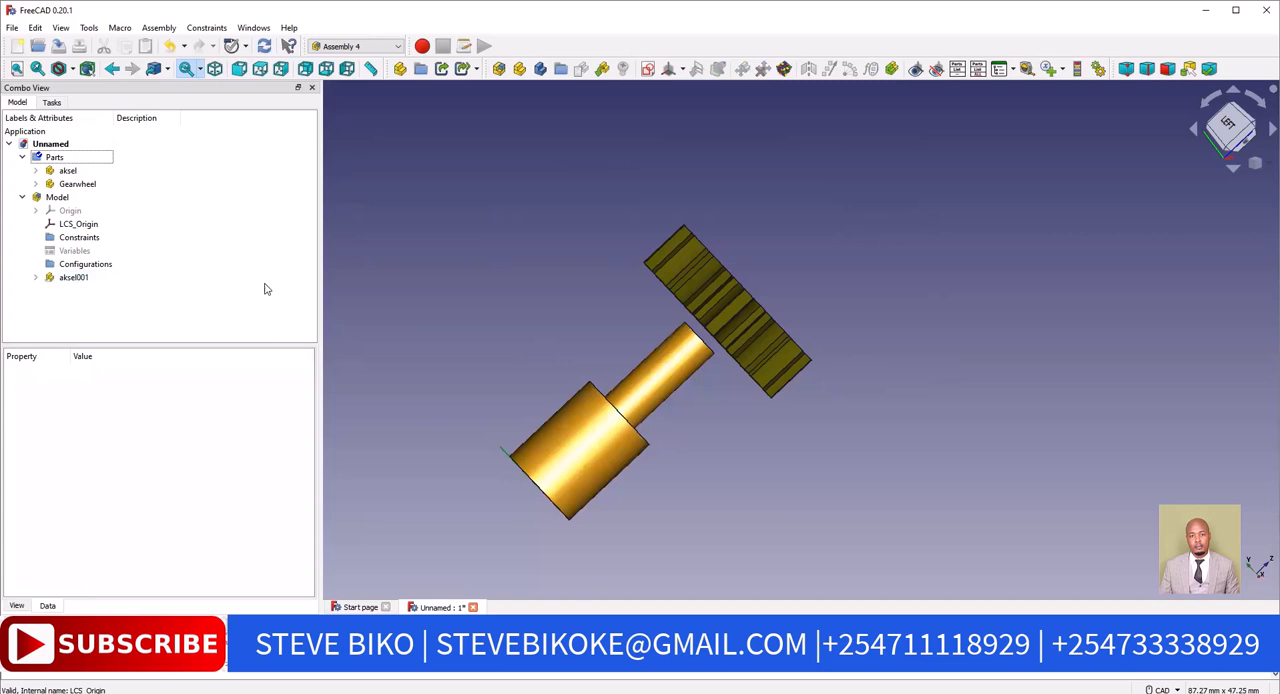
Hide the original aksel and Gearwheel parts in the Parts group
click(83, 284)
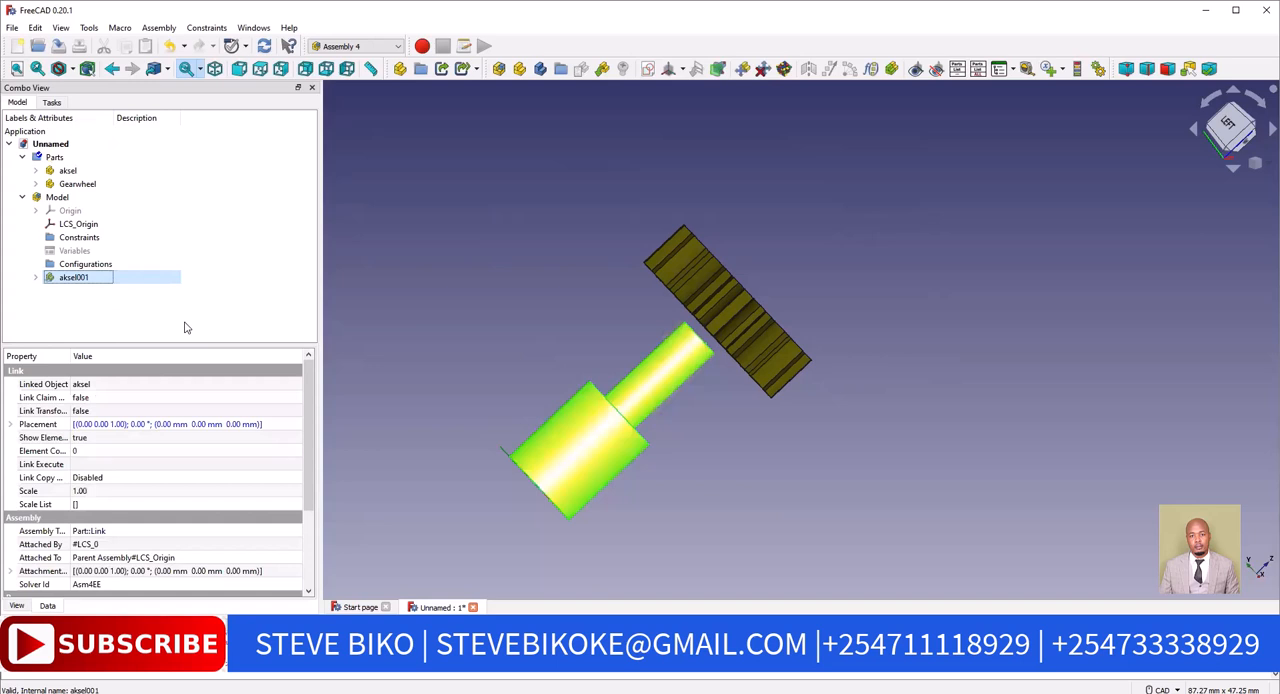
click(66, 172)
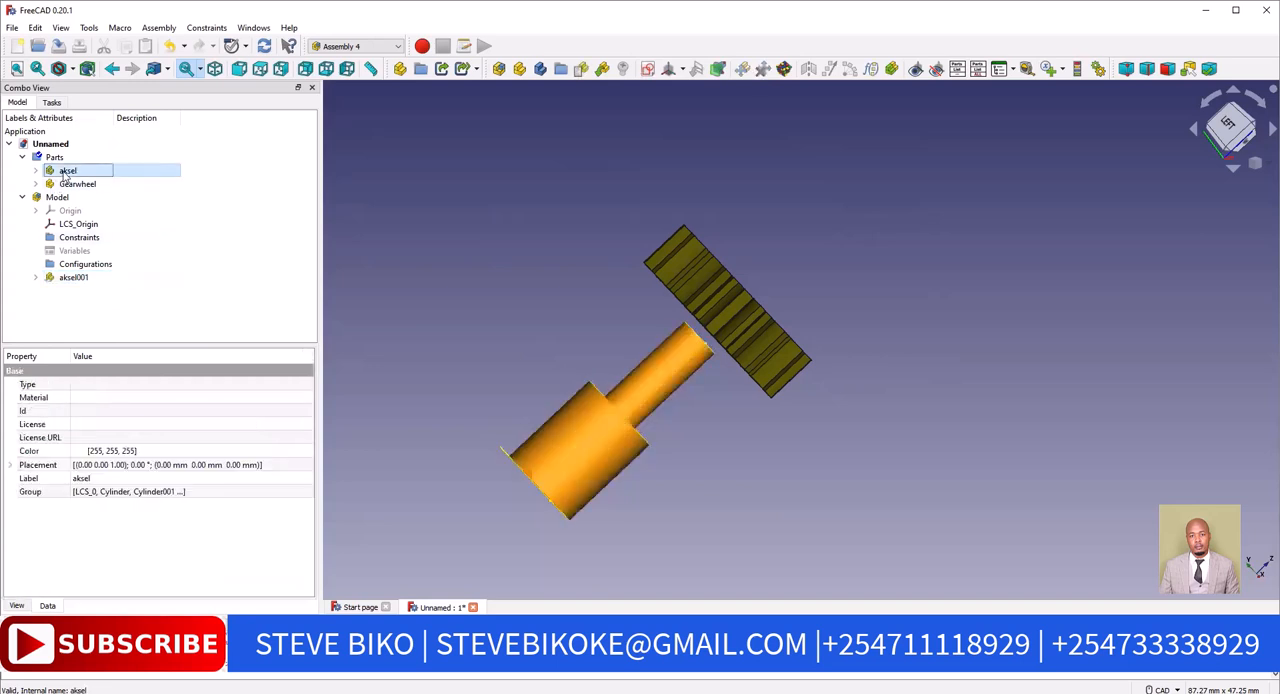
right_click(66, 175)
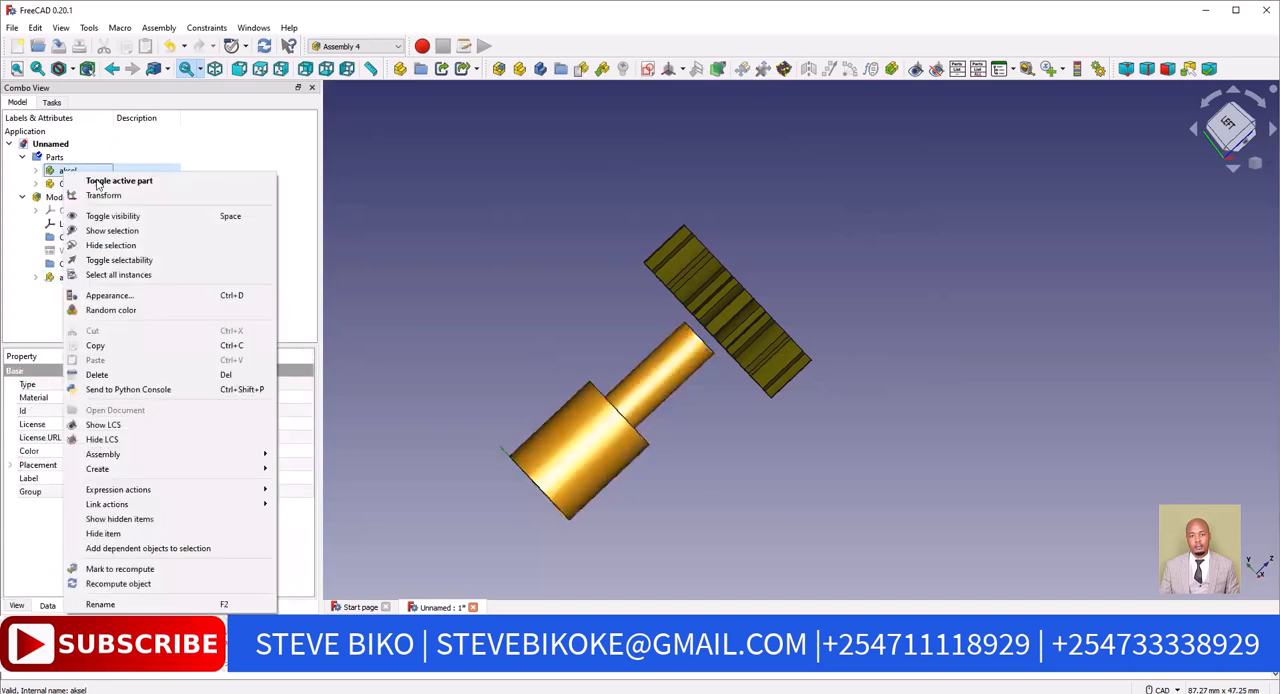
click(111, 246)
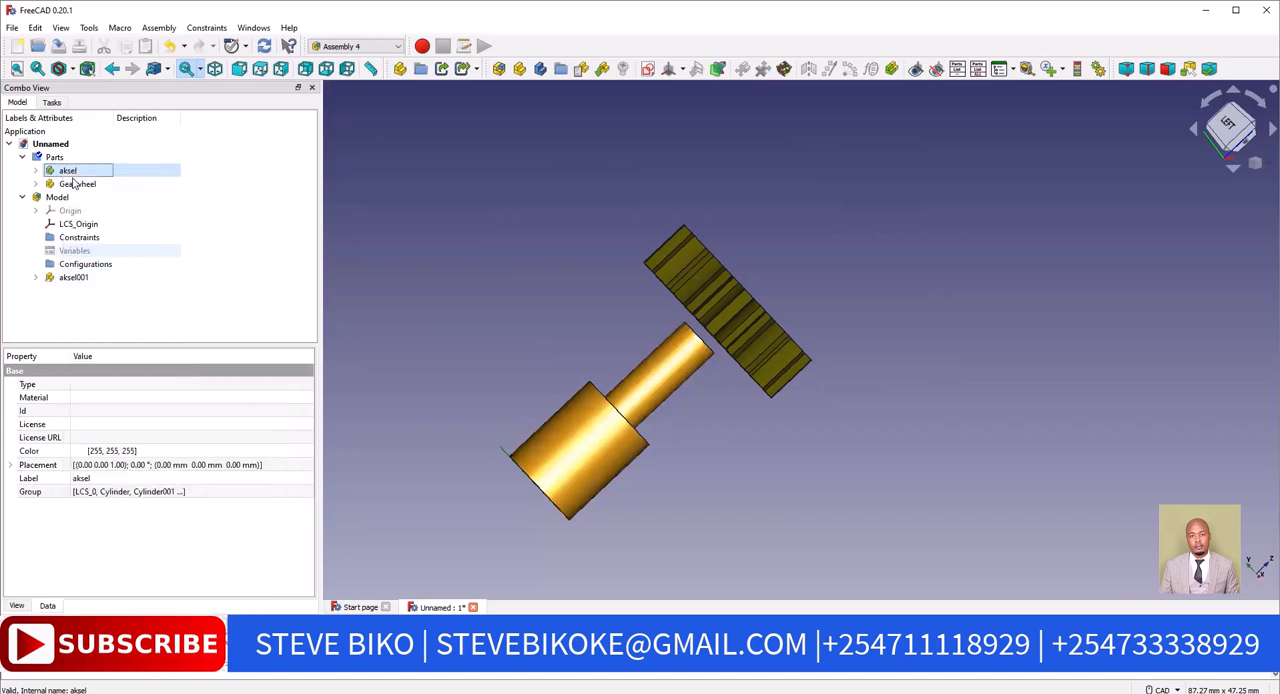
click(68, 184)
right_click(86, 185)
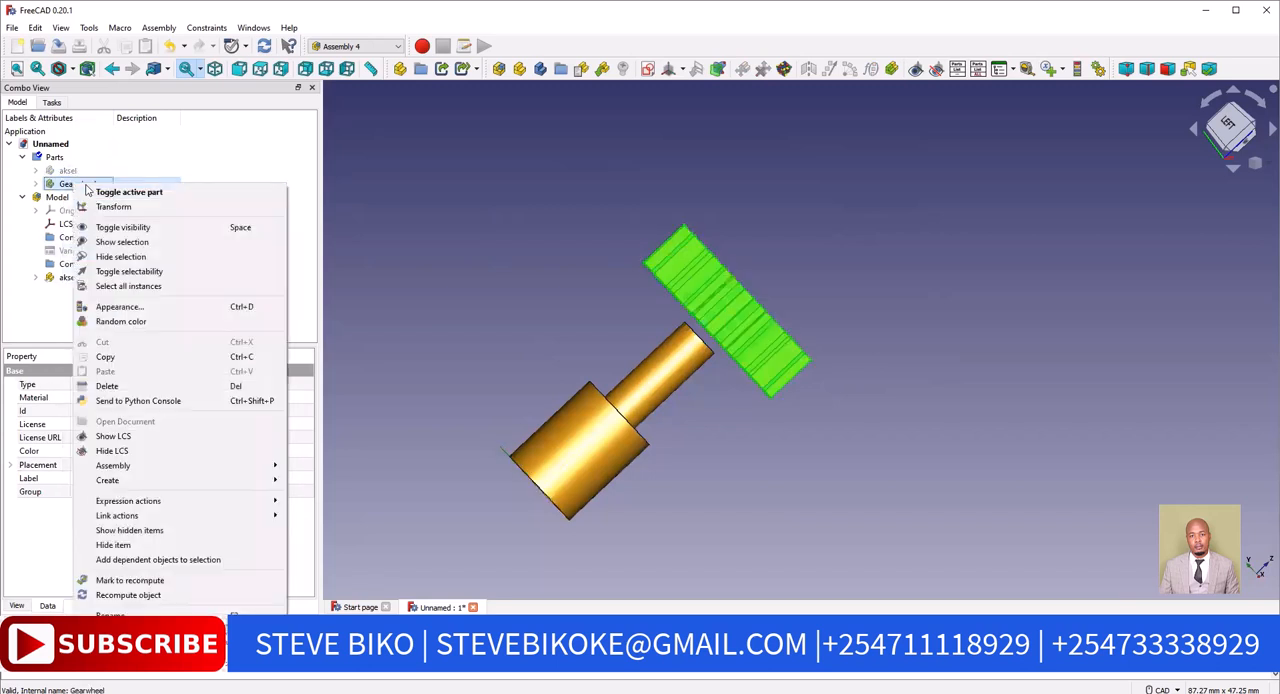
click(121, 257)
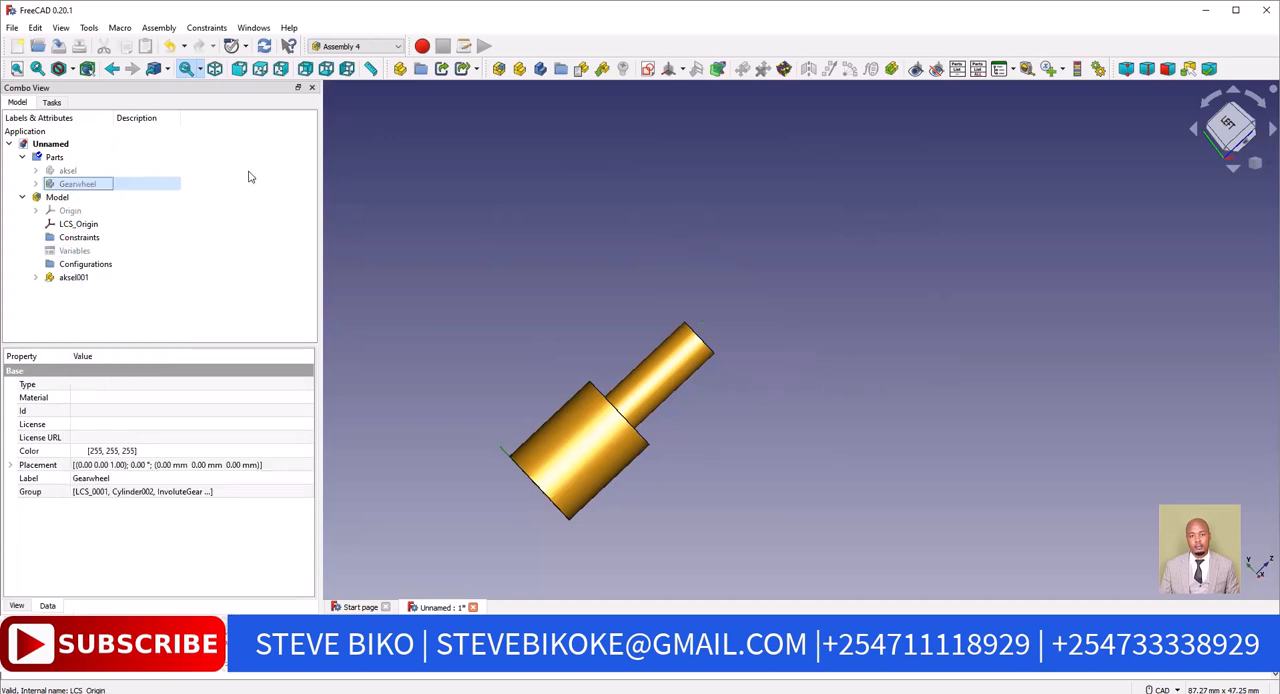